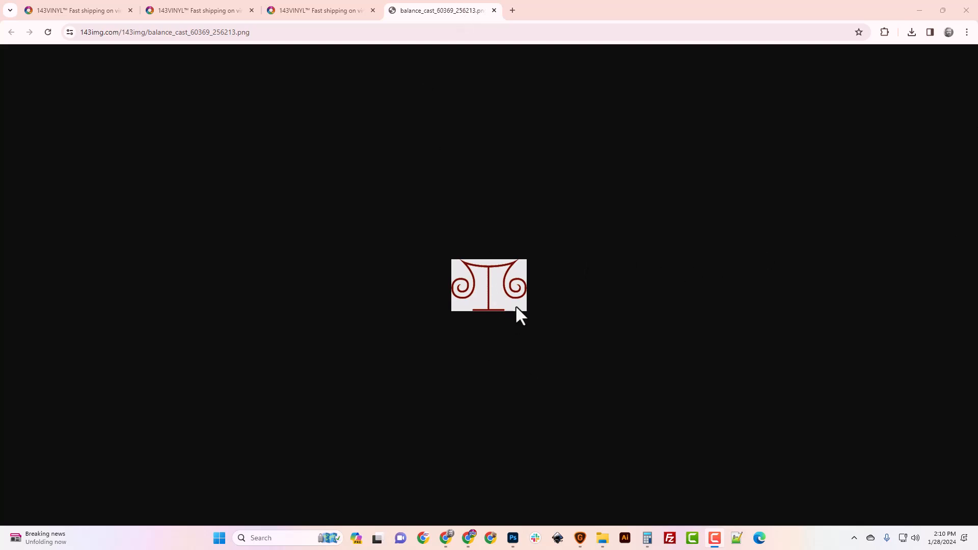
Step: Save the scales image into the Image_Fixes folder as balance_cast_original.png and open the saved file in the photo viewer
{"action": "right_click", "coordinate": [503, 294]}
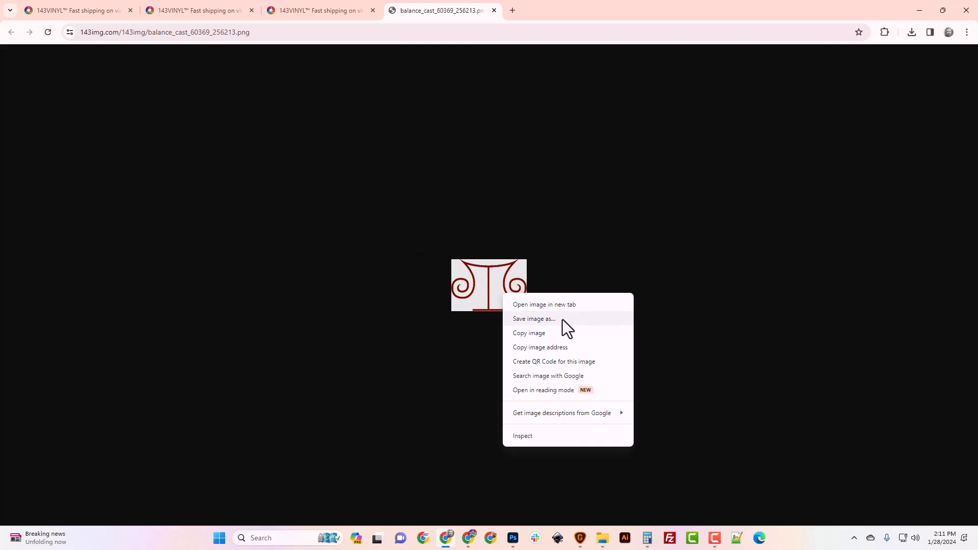
{"action": "left_click", "coordinate": [603, 540]}
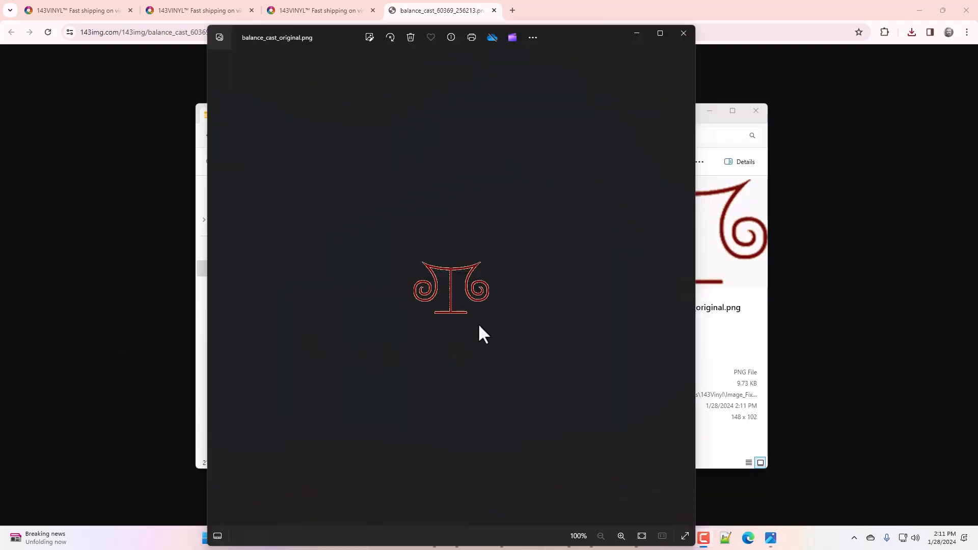
Step: Examine the edges of the scales artwork in balance_cast_original.png at high magnification in a maximized viewer
{"action": "scroll", "coordinate": [479, 326], "scroll_direction": "up", "scroll_amount": 2}
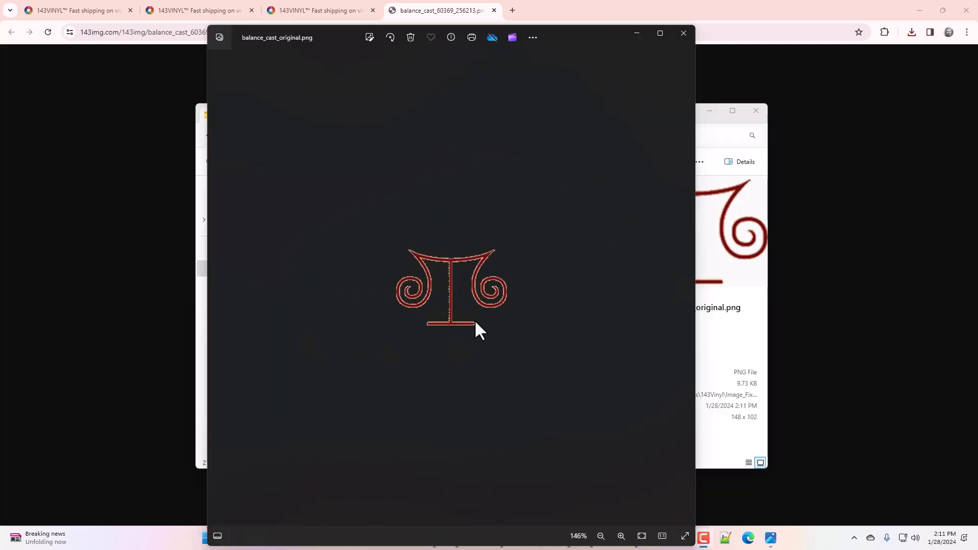
{"action": "scroll", "coordinate": [459, 314], "scroll_direction": "up", "scroll_amount": 8}
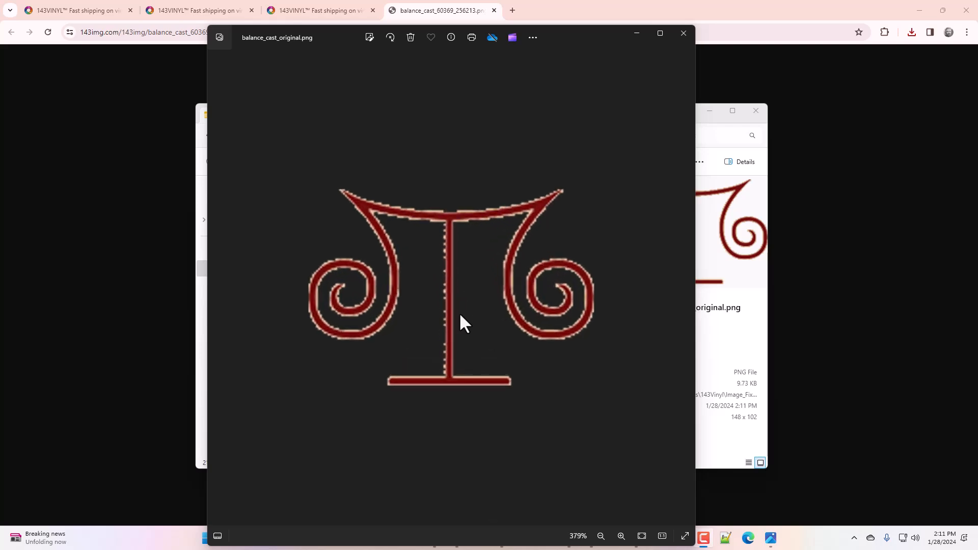
{"action": "scroll", "coordinate": [459, 313], "scroll_direction": "up", "scroll_amount": 1}
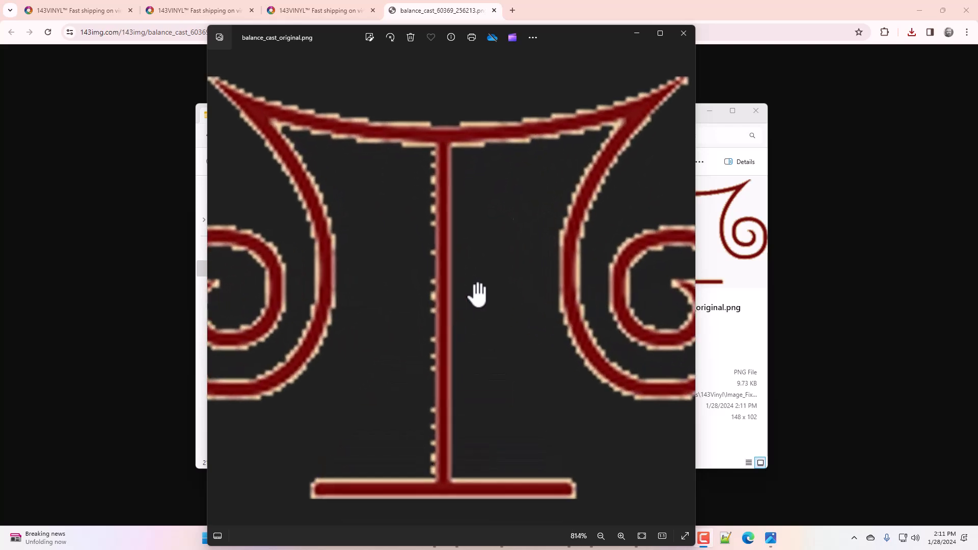
{"action": "left_click", "coordinate": [660, 33]}
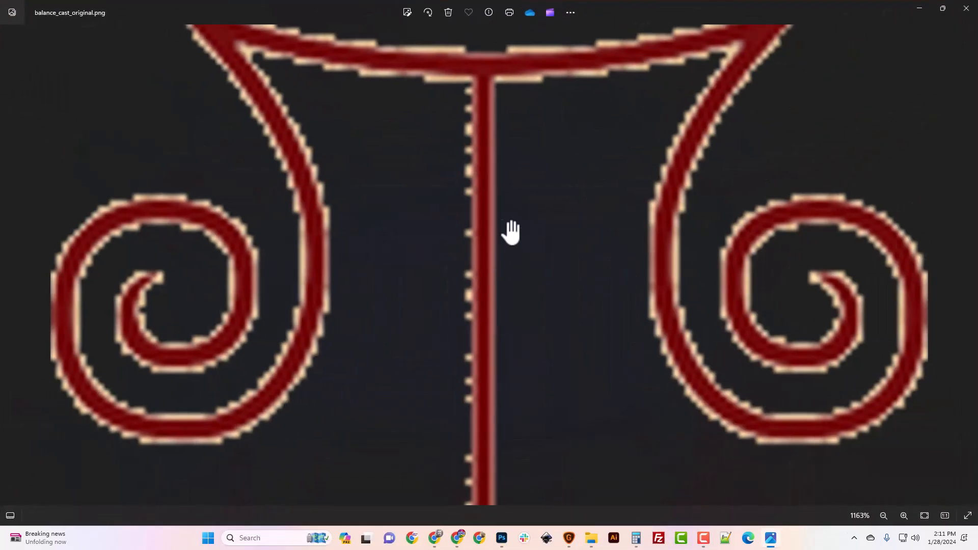
{"action": "left_click_drag", "start_coordinate": [509, 247], "coordinate": [488, 301]}
{"action": "scroll", "coordinate": [483, 277], "scroll_direction": "down", "scroll_amount": 2}
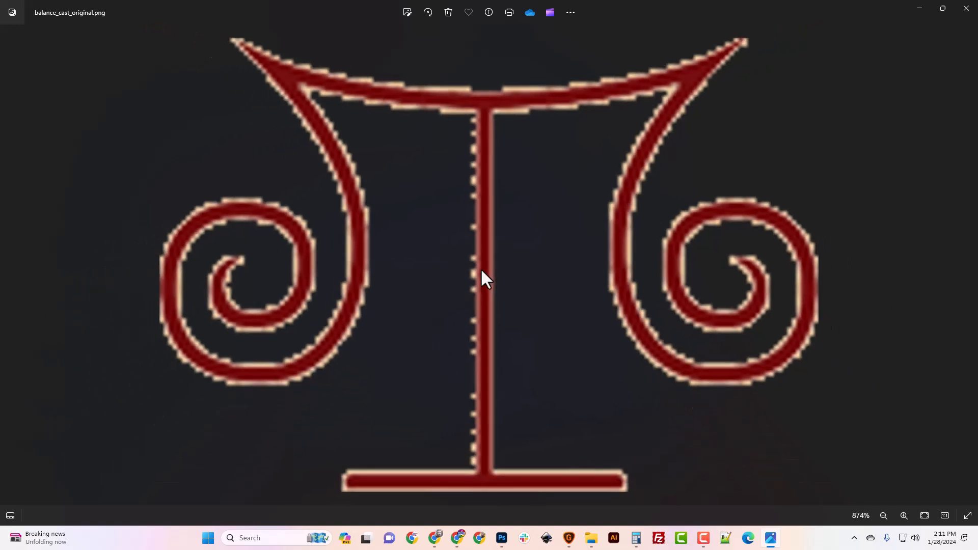
{"action": "scroll", "coordinate": [482, 271], "scroll_direction": "up", "scroll_amount": 1}
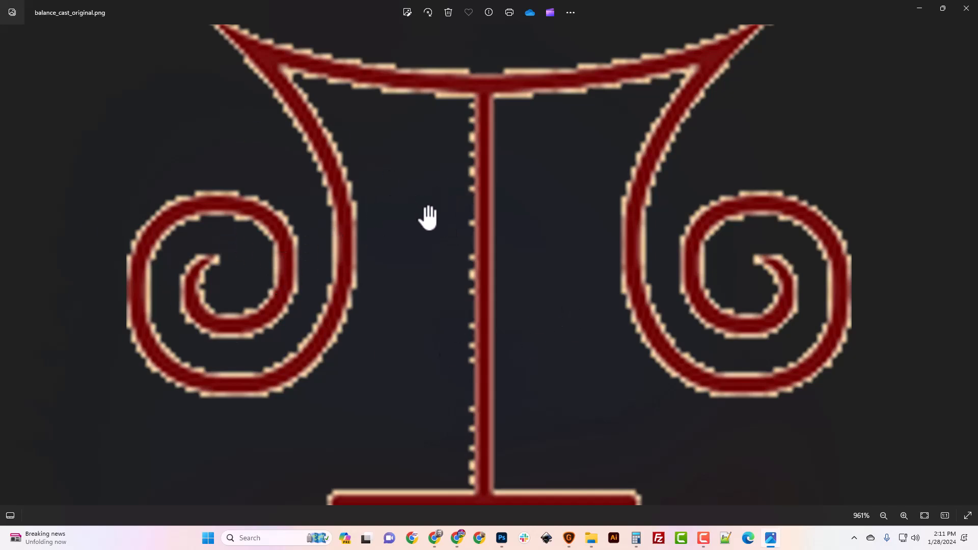
{"action": "scroll", "coordinate": [426, 213], "scroll_direction": "down", "scroll_amount": 2}
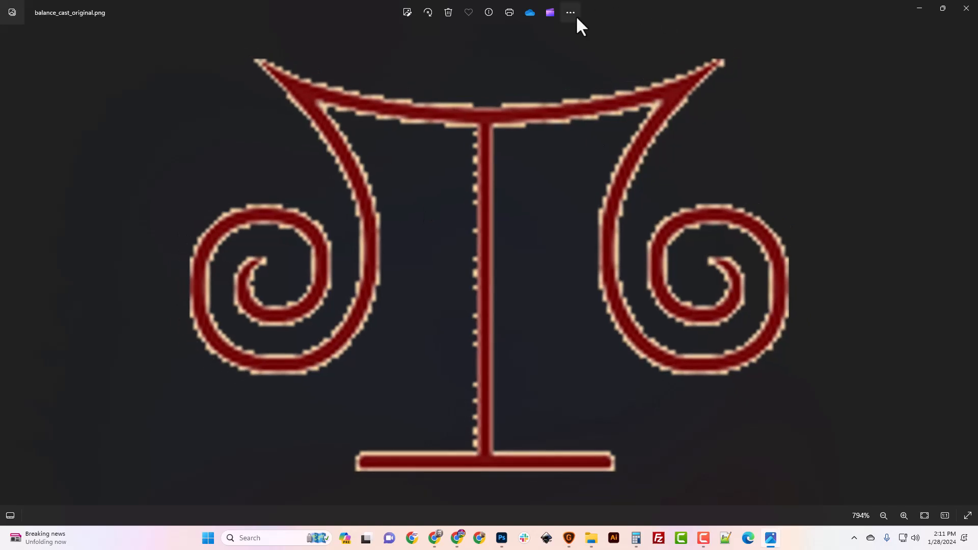
{"action": "left_click", "coordinate": [573, 14]}
{"action": "mouse_move", "coordinate": [451, 138]}
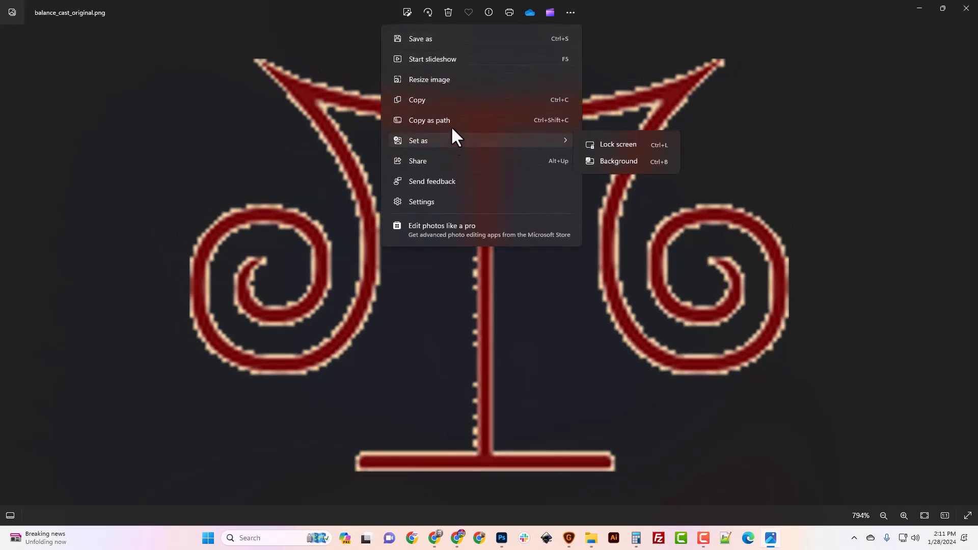
{"action": "left_click", "coordinate": [334, 28]}
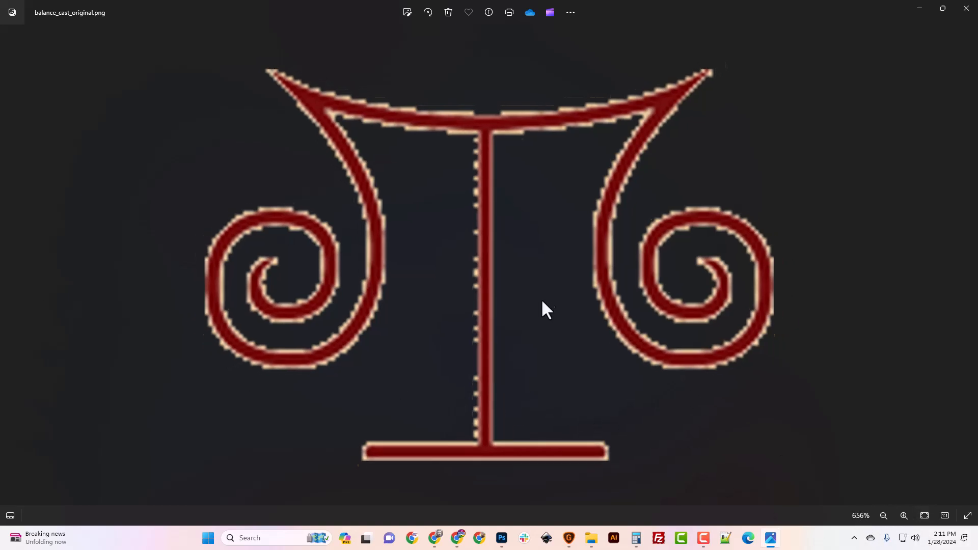
{"action": "scroll", "coordinate": [513, 292], "scroll_direction": "down", "scroll_amount": 3}
{"action": "scroll", "coordinate": [512, 291], "scroll_direction": "up", "scroll_amount": 1}
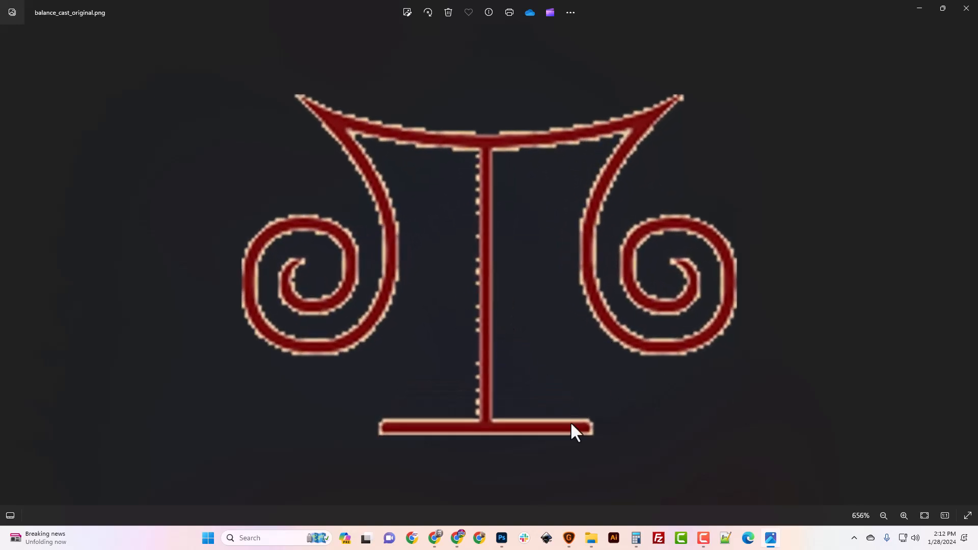
Step: From the Image_Fixes folder, open balance_cast_original.png in Photoshop
{"action": "mouse_move", "coordinate": [591, 538]}
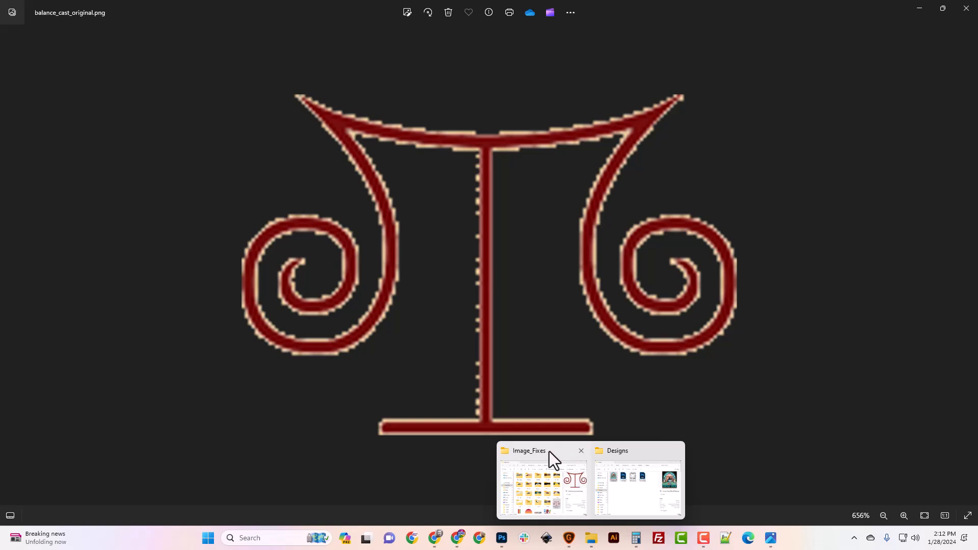
{"action": "left_click", "coordinate": [570, 453]}
{"action": "right_click", "coordinate": [556, 413]}
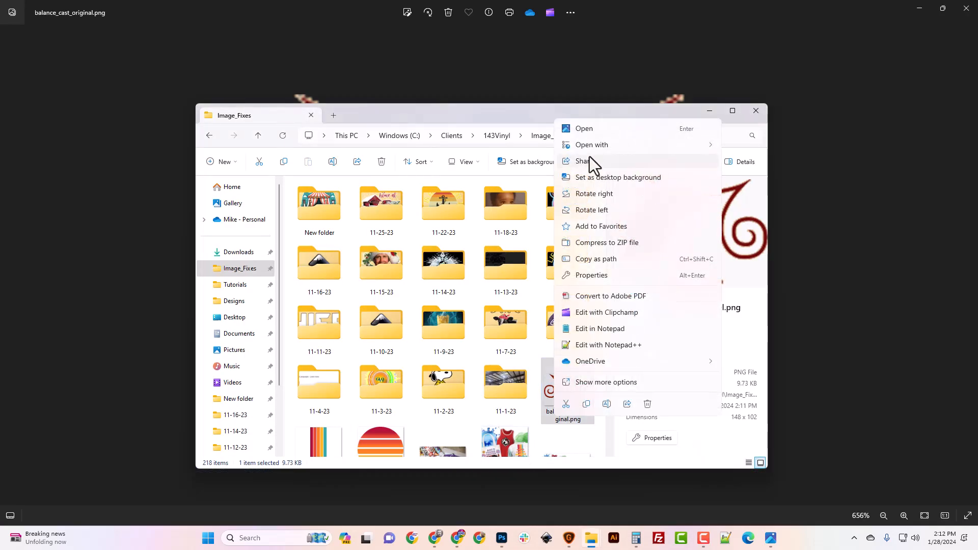
{"action": "mouse_move", "coordinate": [591, 146]}
{"action": "left_click", "coordinate": [777, 162]}
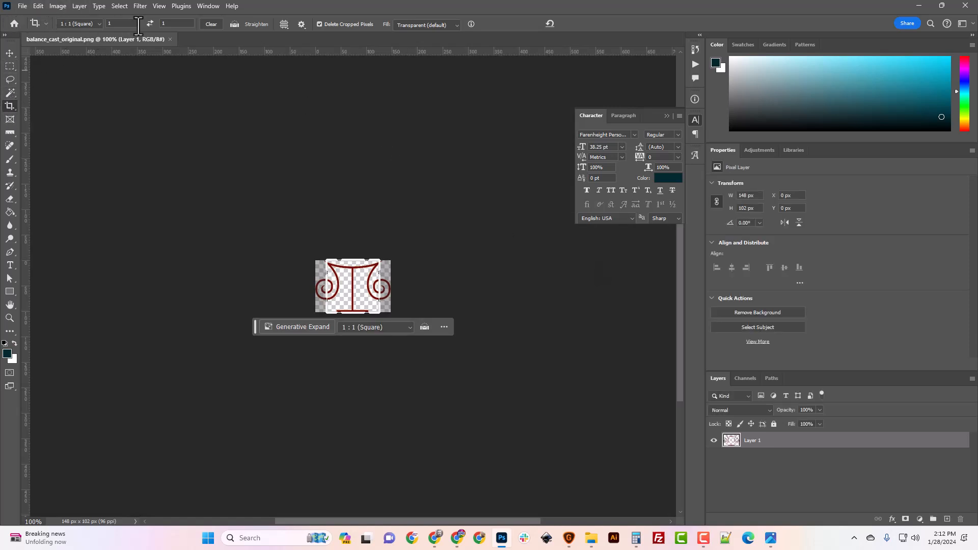
Step: Clear the crop ratio, switch to the Move tool and hide the floating contextual task bar
{"action": "left_click", "coordinate": [210, 24]}
{"action": "left_click", "coordinate": [13, 48]}
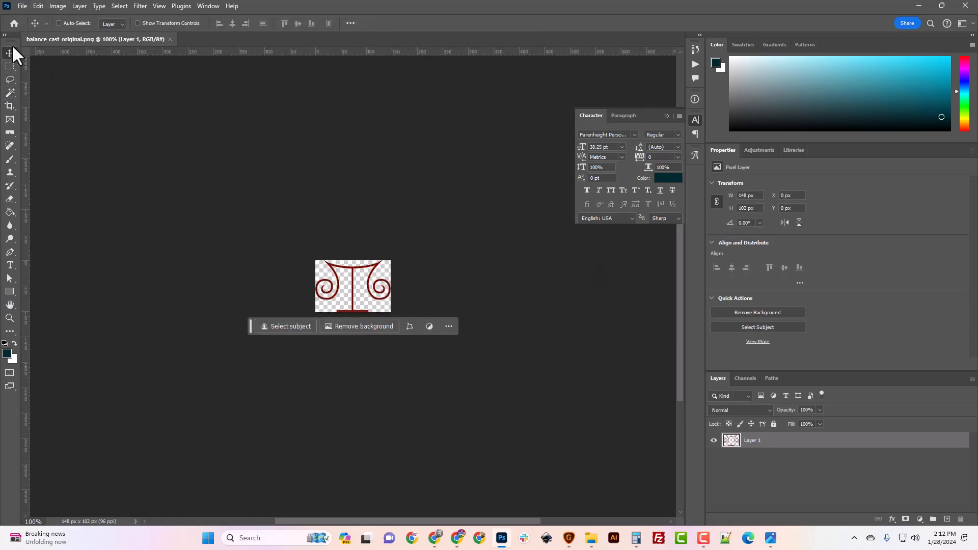
{"action": "left_click", "coordinate": [56, 8]}
{"action": "left_click", "coordinate": [449, 326]}
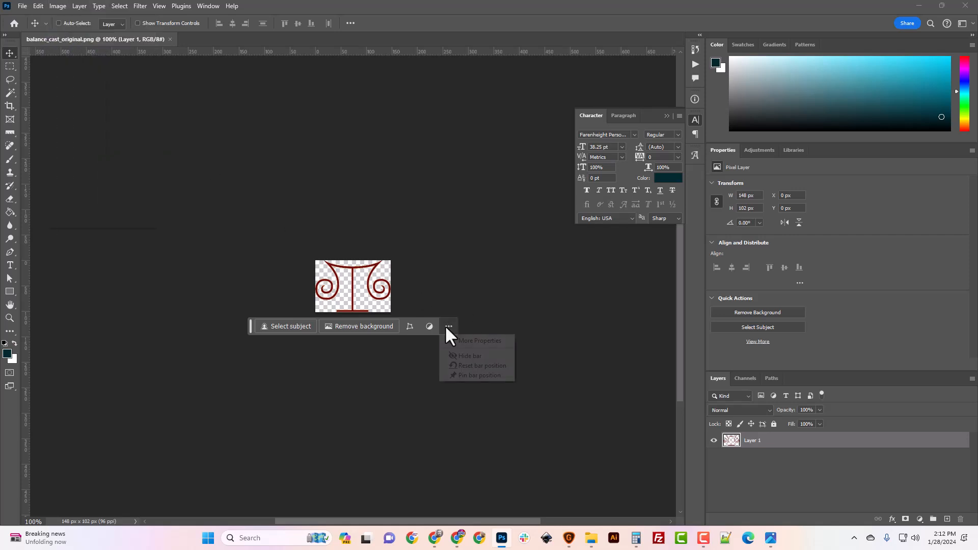
{"action": "left_click", "coordinate": [461, 356]}
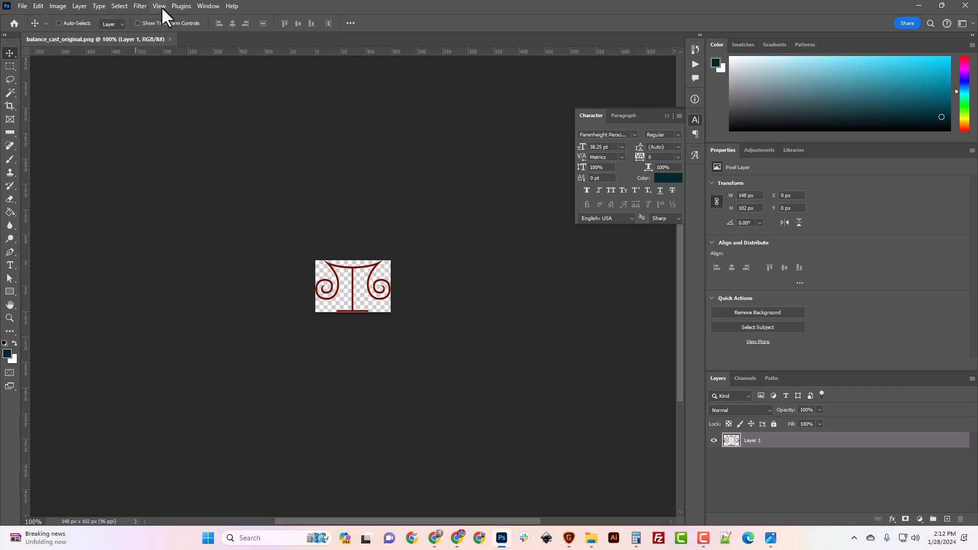
Step: Resample the image to a width of 2130 pixels with proportions kept
{"action": "left_click", "coordinate": [59, 7]}
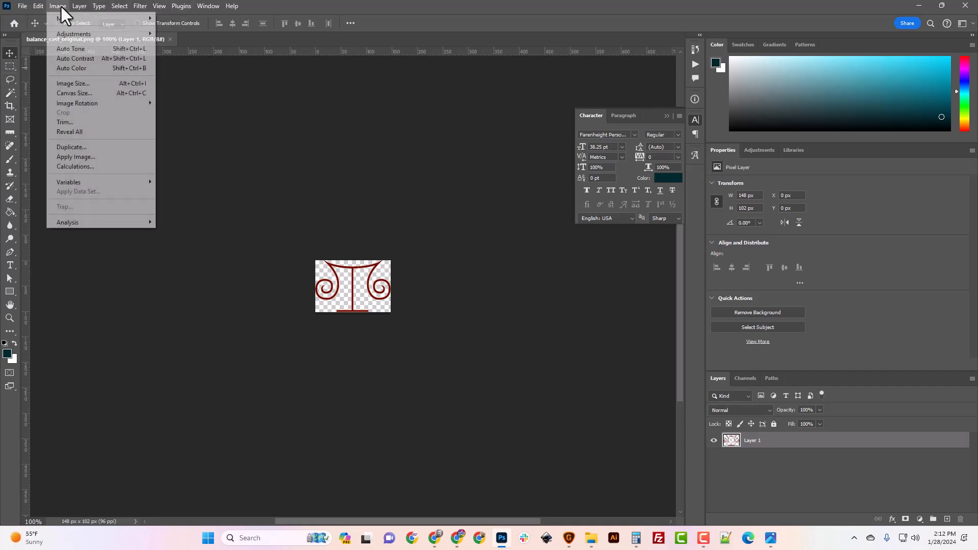
{"action": "left_click", "coordinate": [77, 84]}
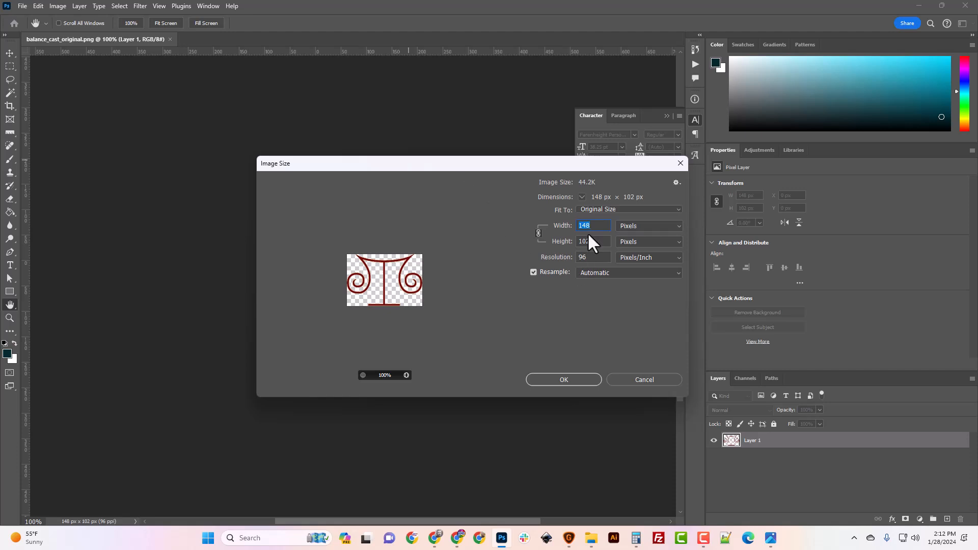
{"action": "type", "text": "2130"}
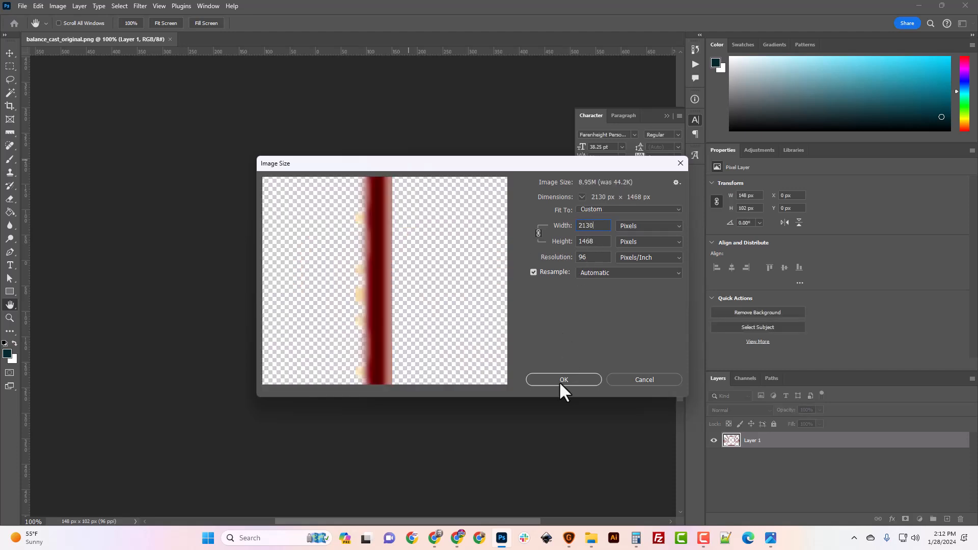
{"action": "left_click", "coordinate": [560, 381]}
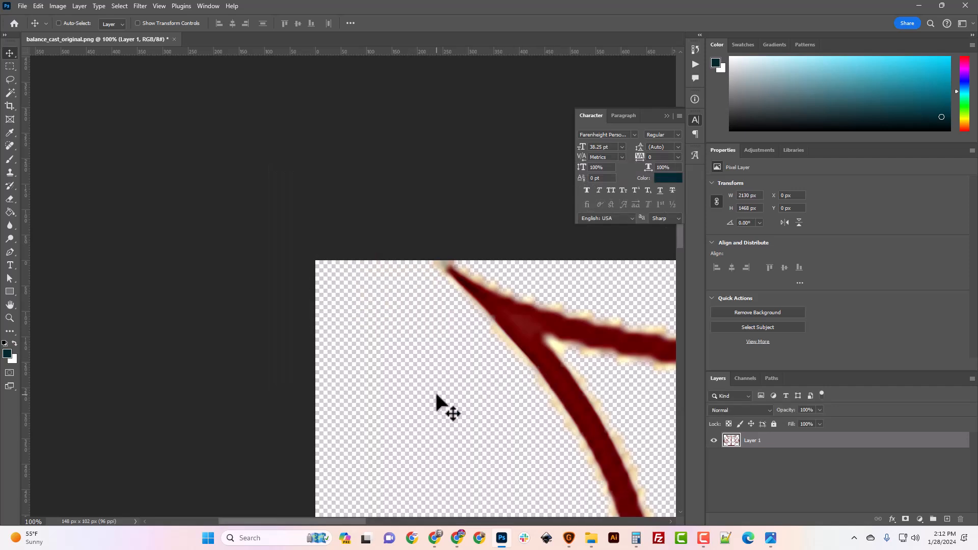
Step: Examine the edges of the enlarged scales artwork, both fitted to the window and at 100%
{"action": "key", "text": "ctrl+minus"}
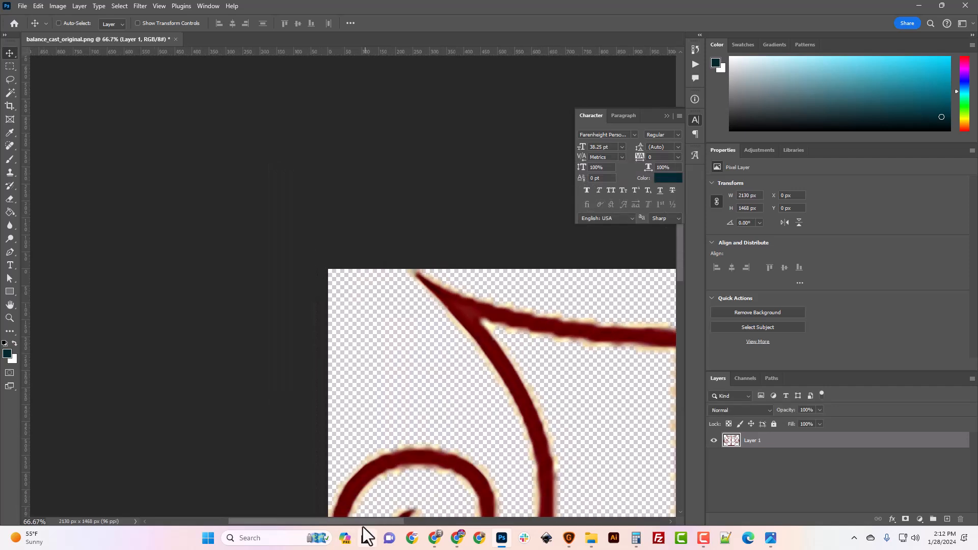
{"action": "left_click_drag", "start_coordinate": [365, 521], "coordinate": [452, 525]}
{"action": "scroll", "coordinate": [362, 273], "scroll_direction": "down", "scroll_amount": 2}
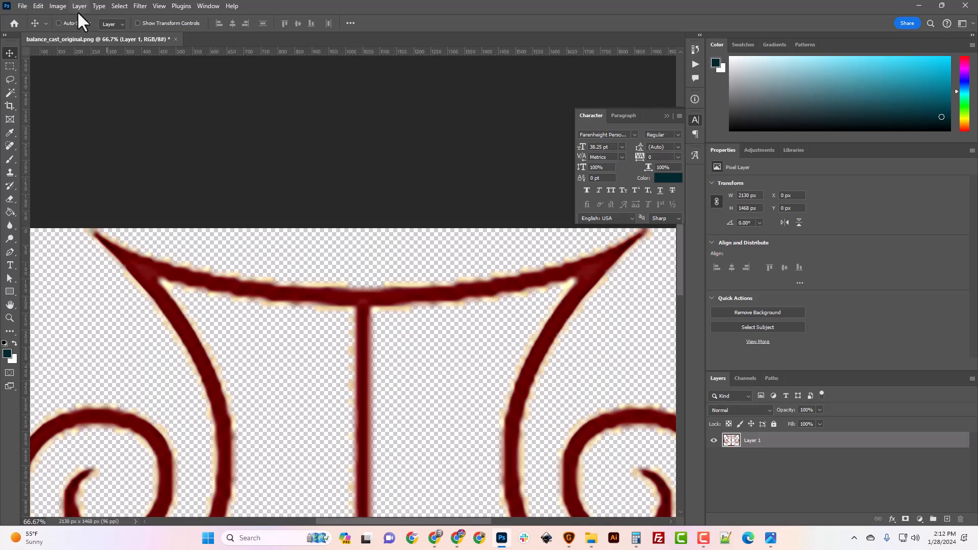
{"action": "scroll", "coordinate": [174, 223], "scroll_direction": "down", "scroll_amount": 2}
{"action": "key", "text": "ctrl+0"}
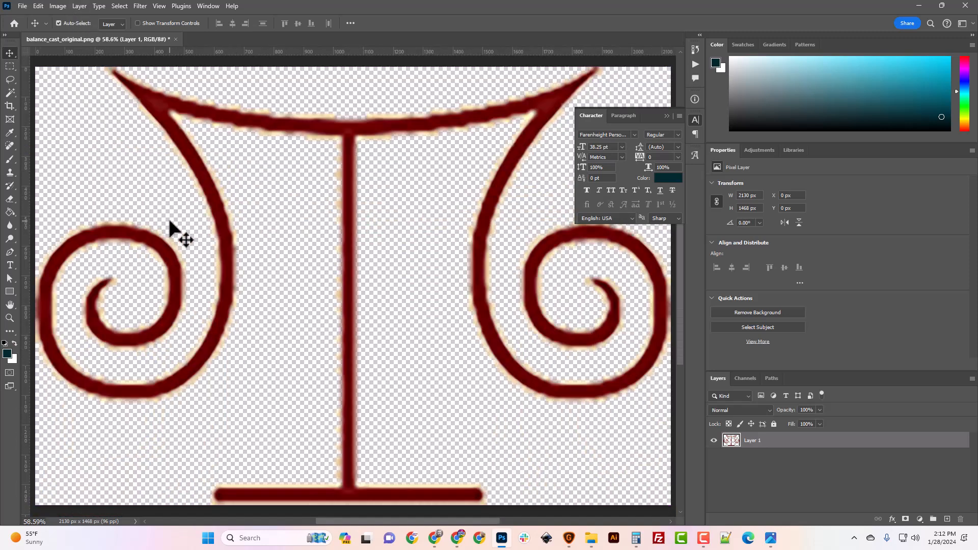
{"action": "key", "text": "ctrl+1"}
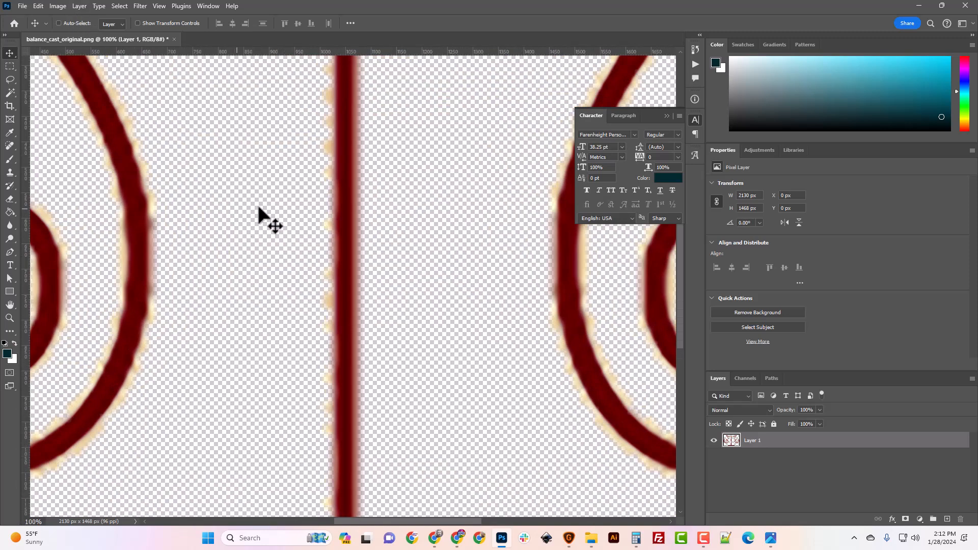
{"action": "scroll", "coordinate": [348, 271], "scroll_direction": "up", "scroll_amount": 3}
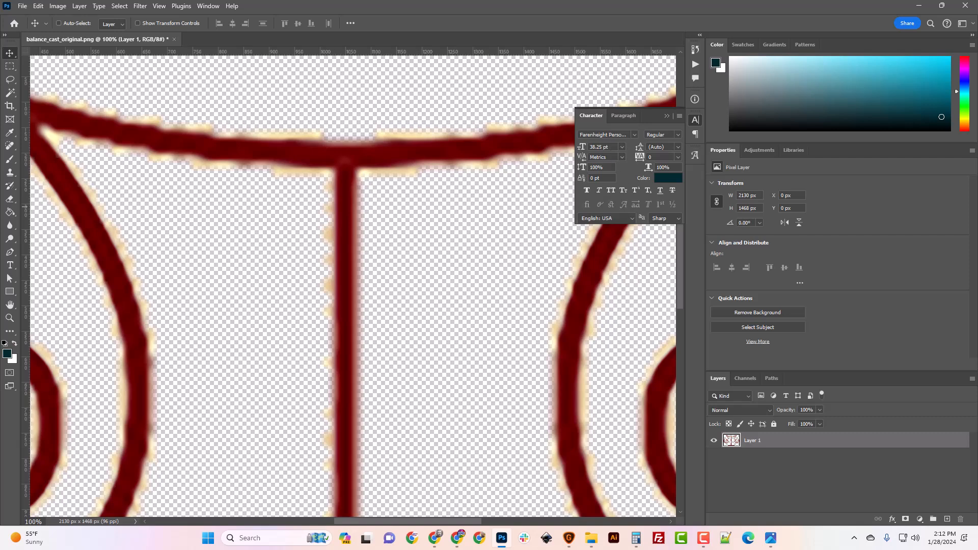
Step: Revert the image to its last saved version and compare it fitted to the window and at 100%
{"action": "left_click", "coordinate": [23, 6]}
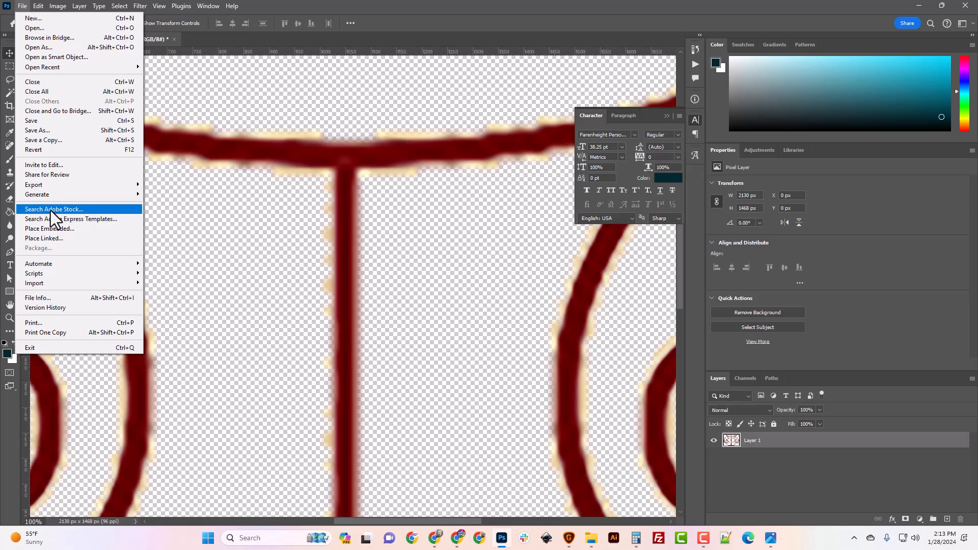
{"action": "left_click", "coordinate": [41, 150]}
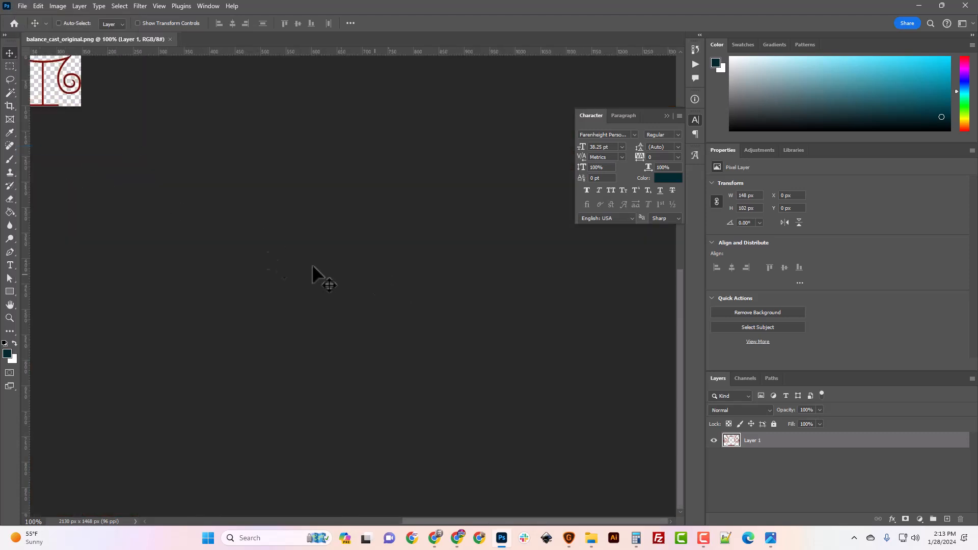
{"action": "key", "text": "ctrl+0"}
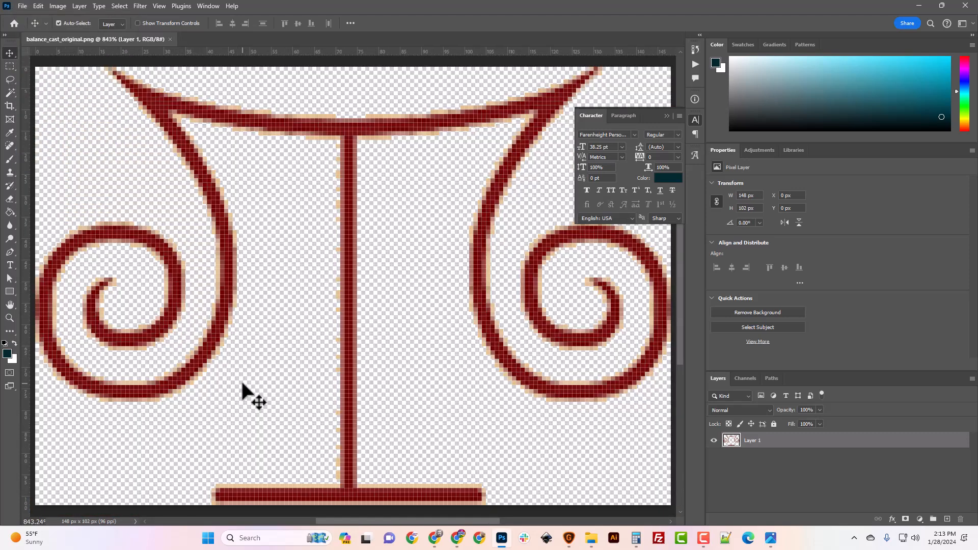
{"action": "key", "text": "ctrl+1"}
{"action": "key", "text": "ctrl+0"}
{"action": "key", "text": "ctrl+1"}
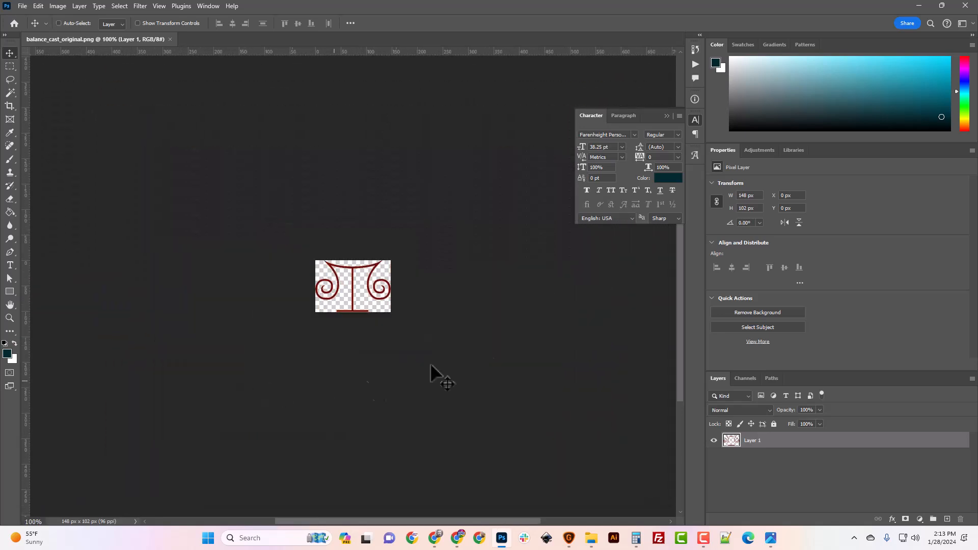
Step: Add a new layer beneath the scales artwork and fill it with white using the Paint Bucket tool
{"action": "key", "text": "ctrl+shift+n"}
{"action": "key", "text": "Return"}
{"action": "left_click_drag", "start_coordinate": [762, 439], "coordinate": [766, 462]}
{"action": "left_click", "coordinate": [8, 213]}
{"action": "left_click", "coordinate": [15, 342]}
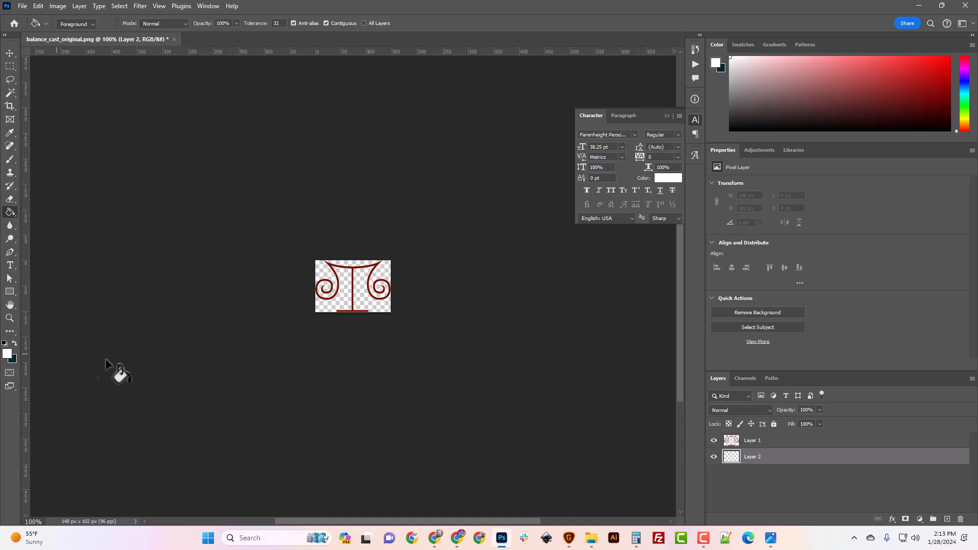
{"action": "left_click", "coordinate": [355, 300]}
Step: Apply a black Color Overlay layer style to the scales artwork on Layer 1
{"action": "left_click", "coordinate": [766, 441]}
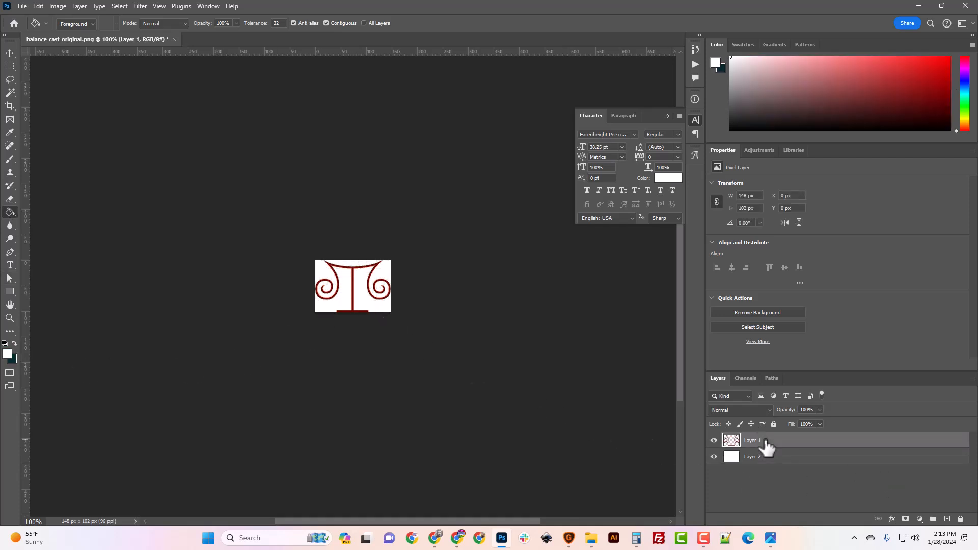
{"action": "right_click", "coordinate": [767, 448]}
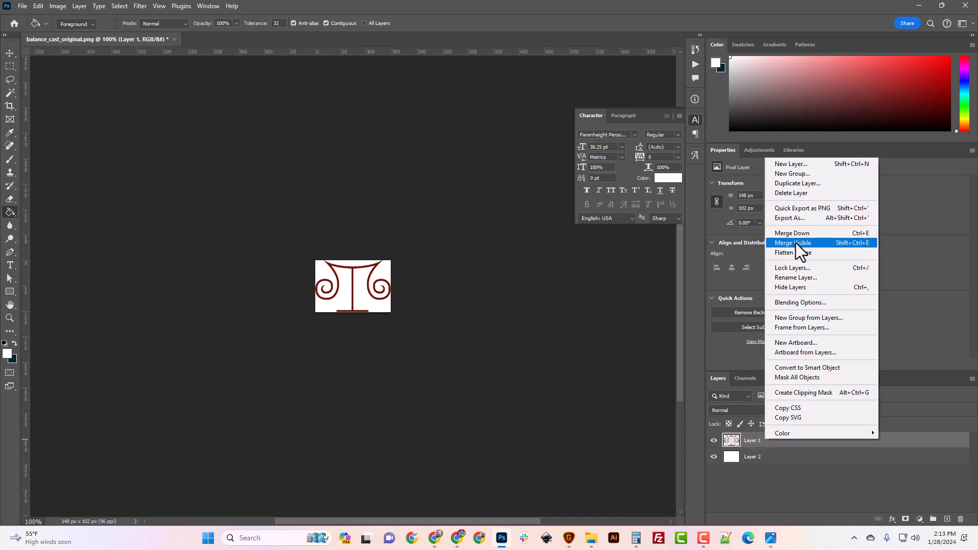
{"action": "left_click", "coordinate": [795, 303]}
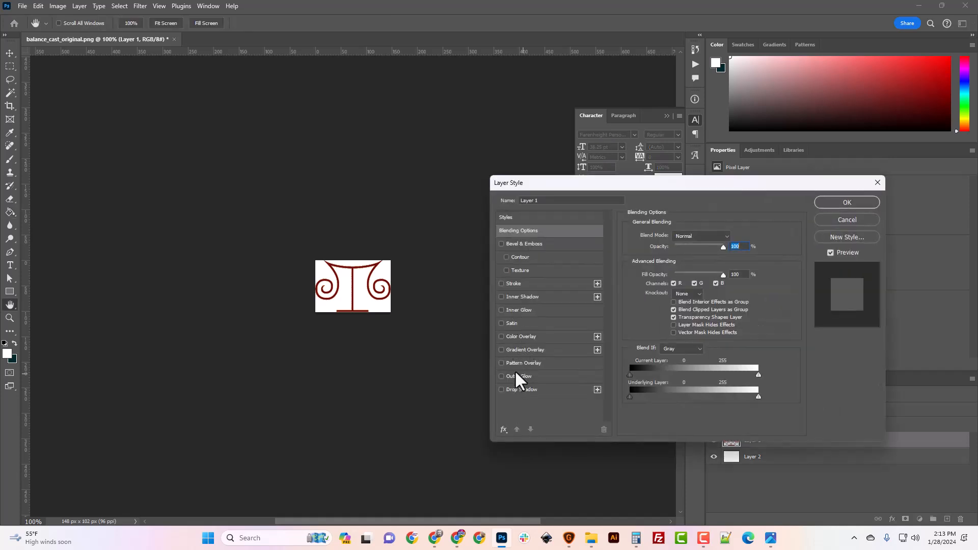
{"action": "left_click", "coordinate": [520, 337]}
{"action": "left_click", "coordinate": [847, 203]}
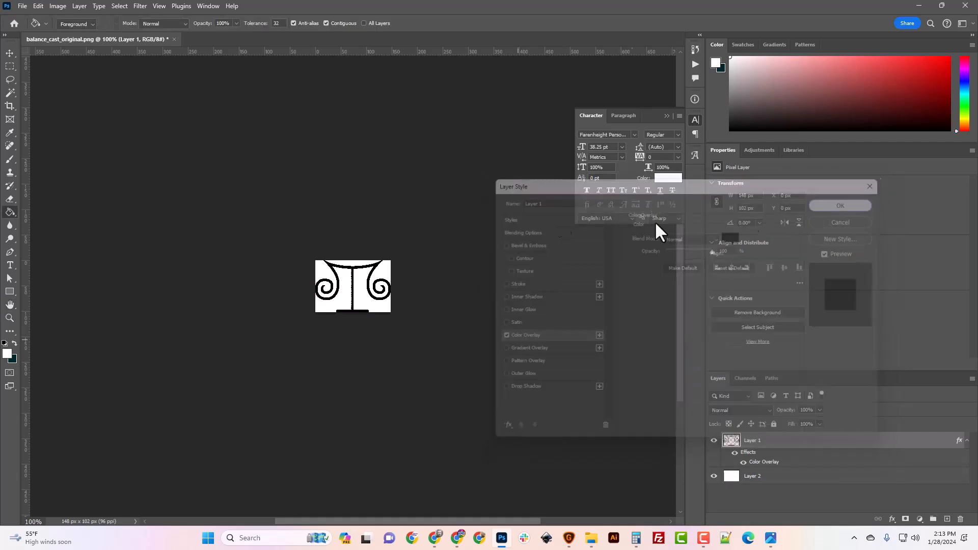
Step: Export the image as a PNG named balance_cast_white_150 in the Image_Fixes folder
{"action": "left_click", "coordinate": [20, 6]}
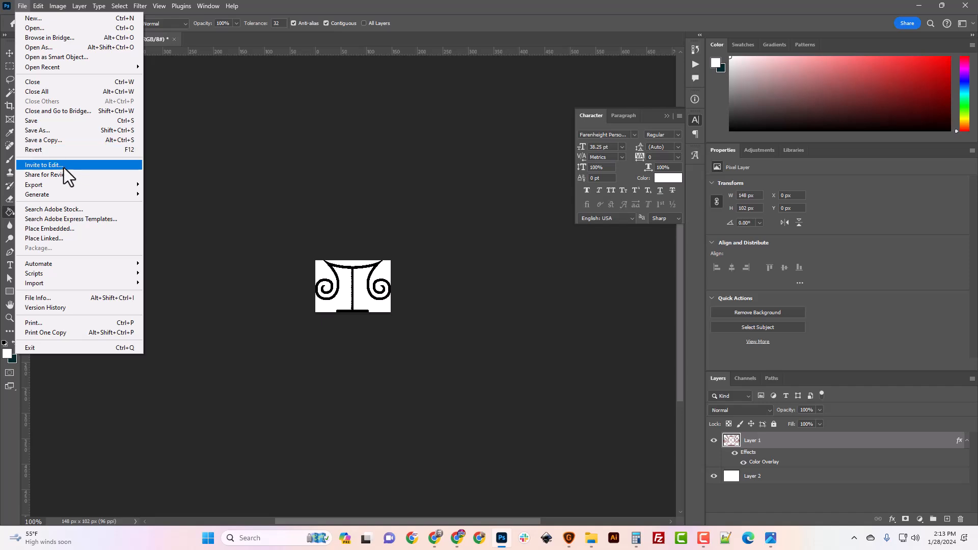
{"action": "mouse_move", "coordinate": [67, 184]}
{"action": "left_click", "coordinate": [179, 184]}
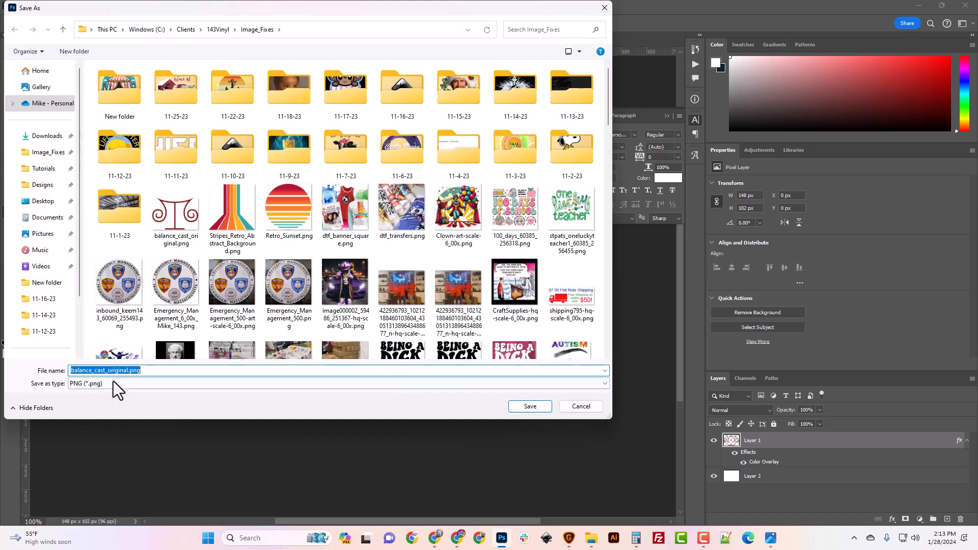
{"action": "left_click", "coordinate": [129, 370]}
{"action": "left_click_drag", "start_coordinate": [129, 371], "coordinate": [107, 375]}
{"action": "type", "text": "white"}
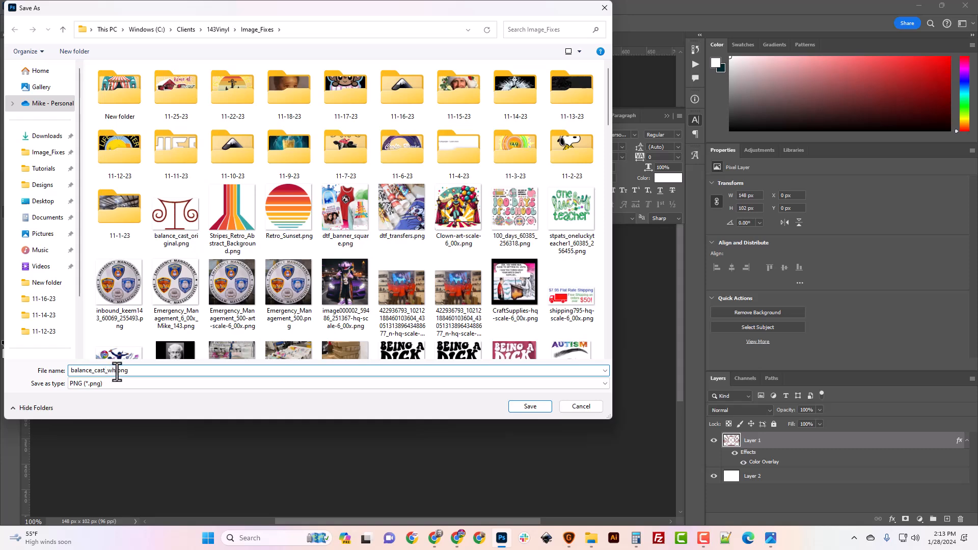
{"action": "type", "text": "_150"}
{"action": "key", "text": "Return"}
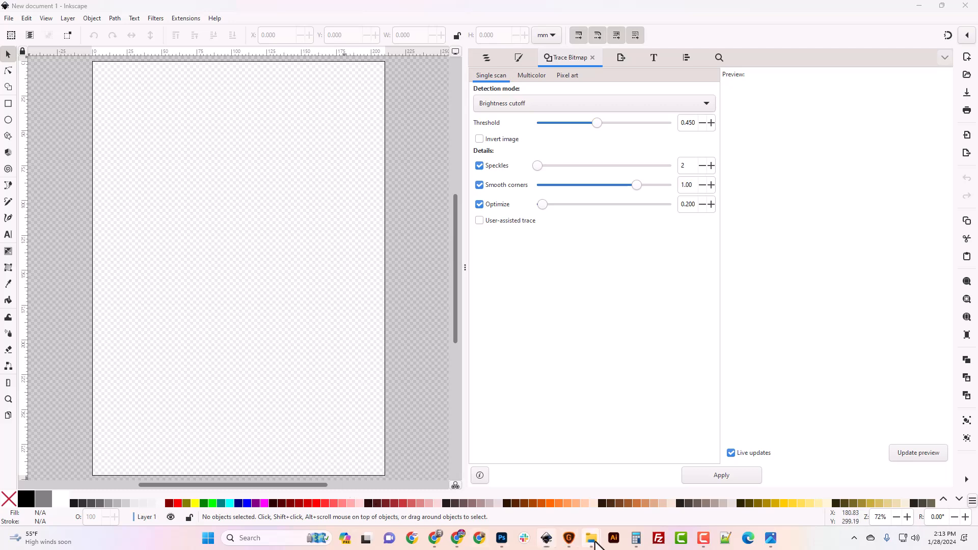
Step: Place balance_cast_white_150.png from the Image_Fixes folder into the blank Inkscape document
{"action": "left_click", "coordinate": [593, 543]}
{"action": "left_click", "coordinate": [555, 455]}
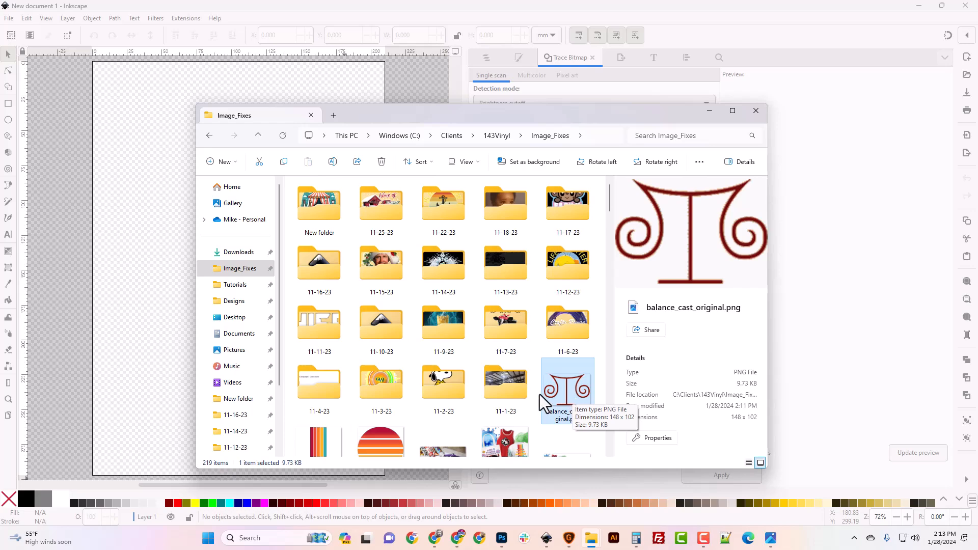
{"action": "scroll", "coordinate": [540, 395], "scroll_direction": "down", "scroll_amount": 10}
{"action": "left_click_drag", "start_coordinate": [610, 349], "coordinate": [614, 449]}
{"action": "left_click", "coordinate": [523, 430]}
{"action": "left_click_drag", "start_coordinate": [522, 431], "coordinate": [133, 320]}
{"action": "left_click", "coordinate": [264, 254]}
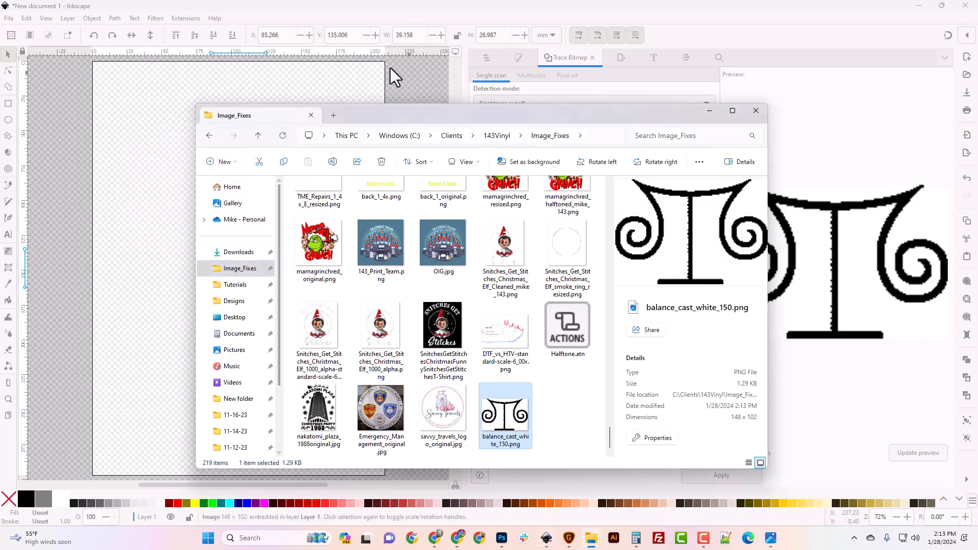
{"action": "left_click", "coordinate": [360, 11]}
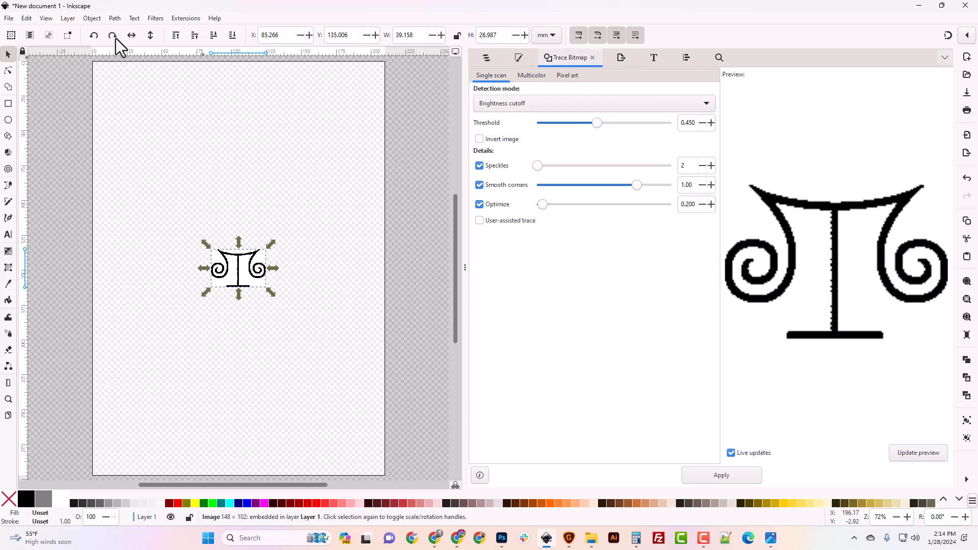
Step: Trace the placed scales bitmap as a single scan using Brightness cutoff with a threshold of 0.450
{"action": "left_click", "coordinate": [71, 19]}
{"action": "mouse_move", "coordinate": [95, 20]}
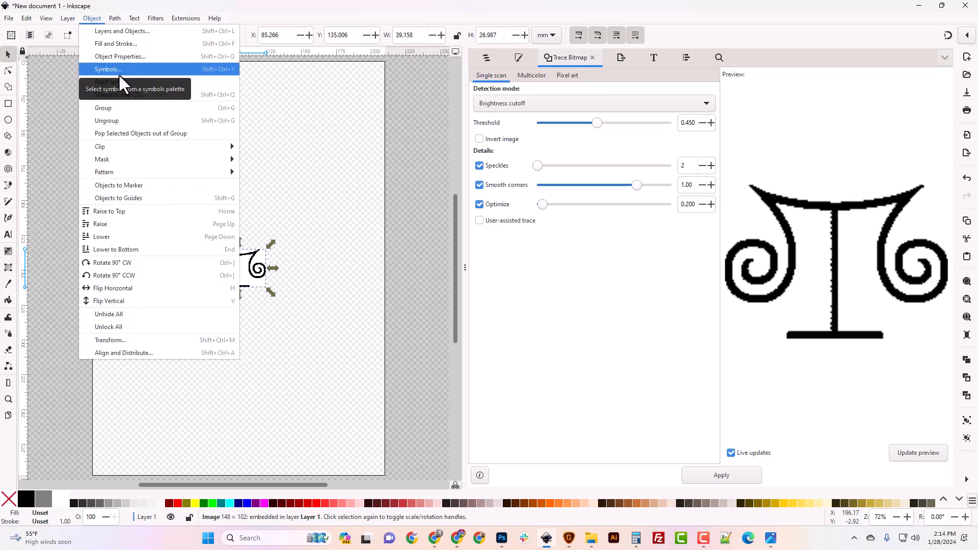
{"action": "left_click", "coordinate": [71, 21]}
{"action": "left_click", "coordinate": [115, 19]}
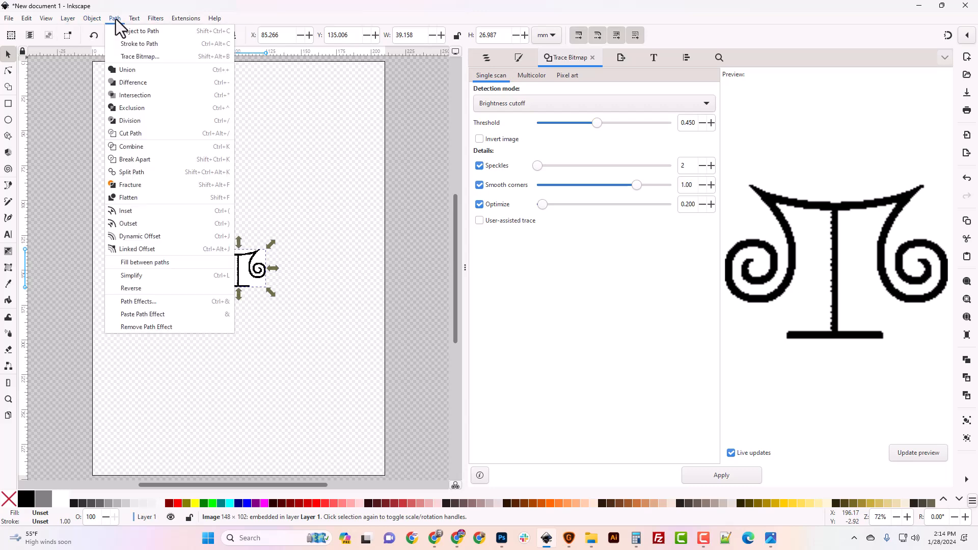
{"action": "left_click", "coordinate": [133, 52]}
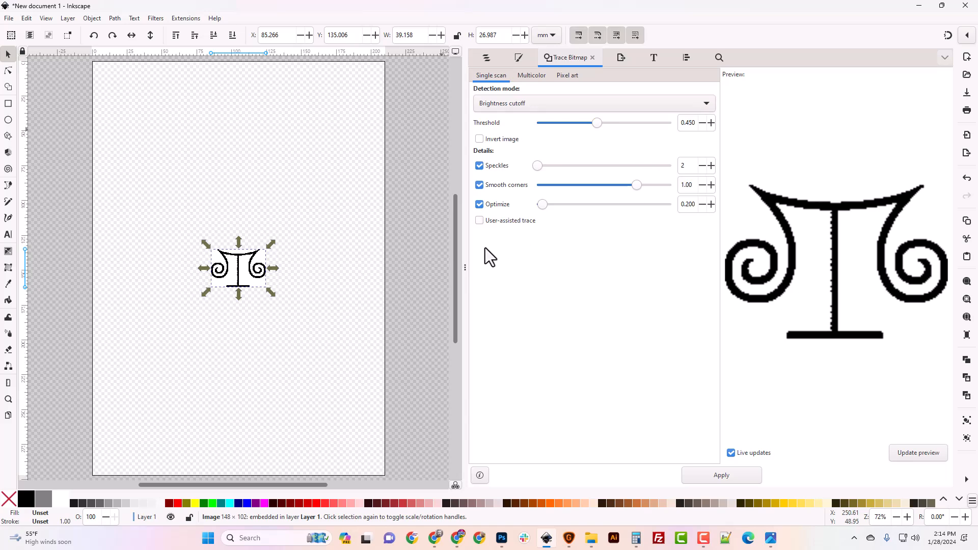
{"action": "left_click_drag", "start_coordinate": [467, 257], "coordinate": [631, 264]}
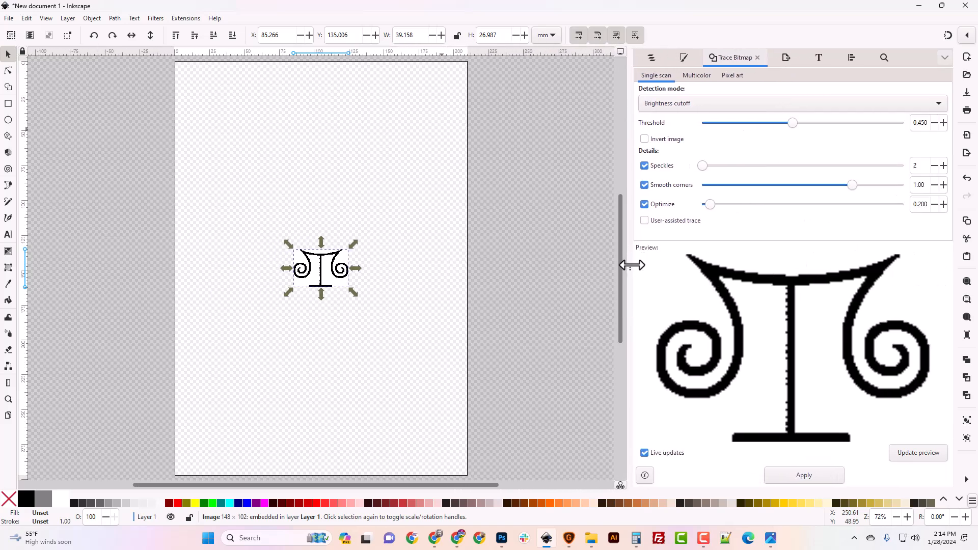
{"action": "left_click", "coordinate": [817, 481]}
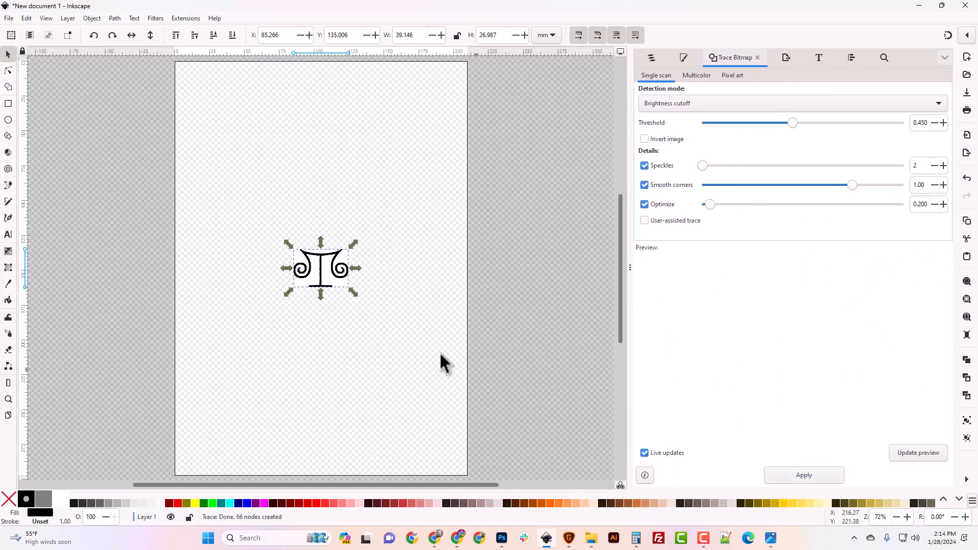
Step: Delete the original bitmap image1, keeping only the traced path, and inspect the vector scales up close
{"action": "left_click", "coordinate": [652, 58]}
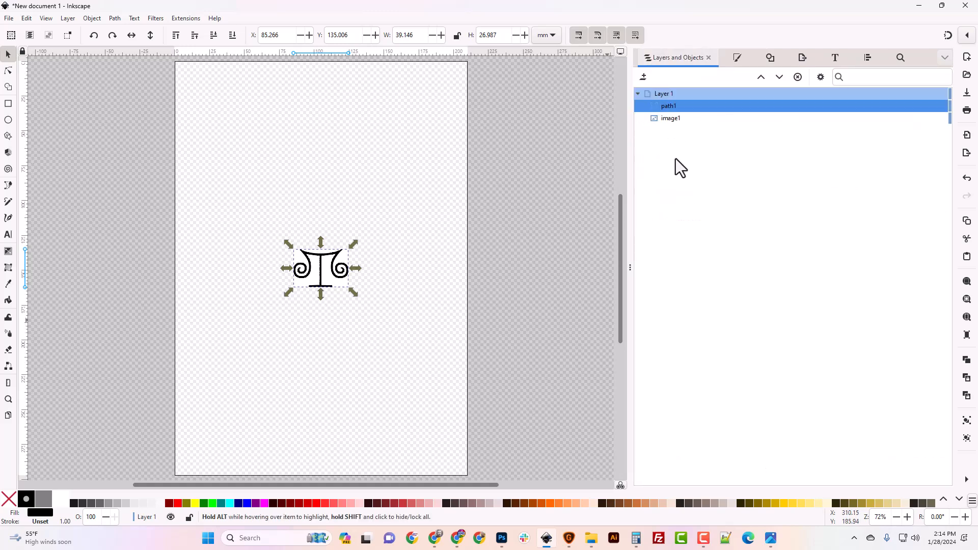
{"action": "left_click", "coordinate": [680, 118]}
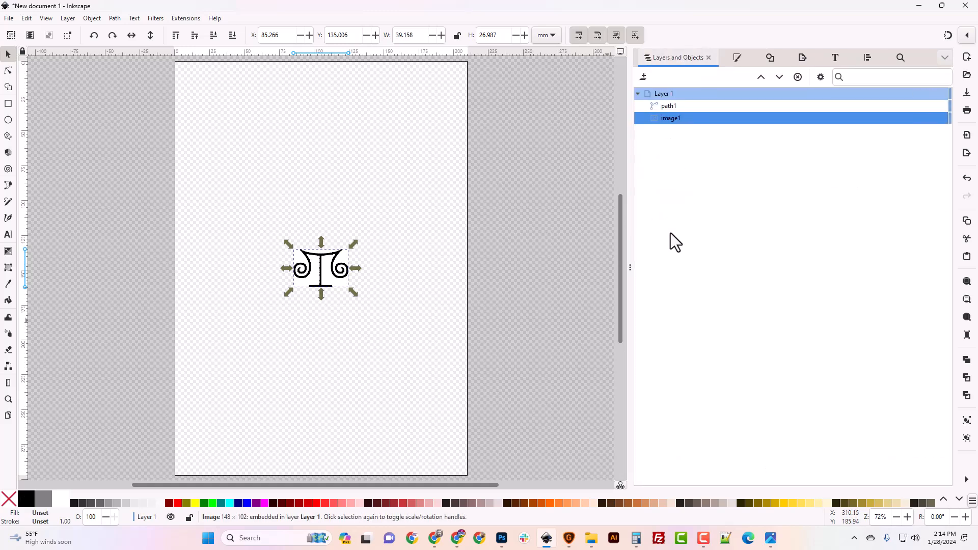
{"action": "key", "text": "Delete"}
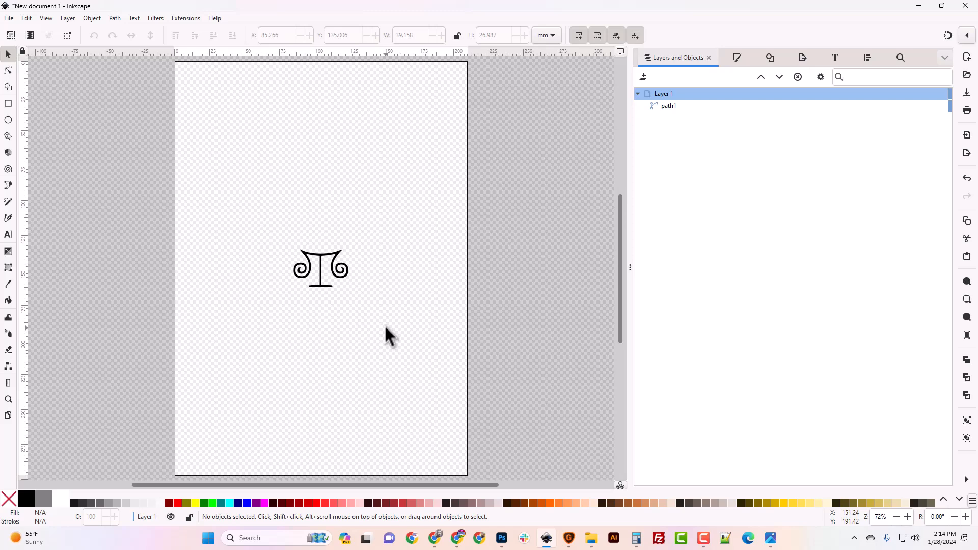
{"action": "key", "text": "plus"}
{"action": "key", "text": "plus"}
{"action": "key", "text": "plus"}
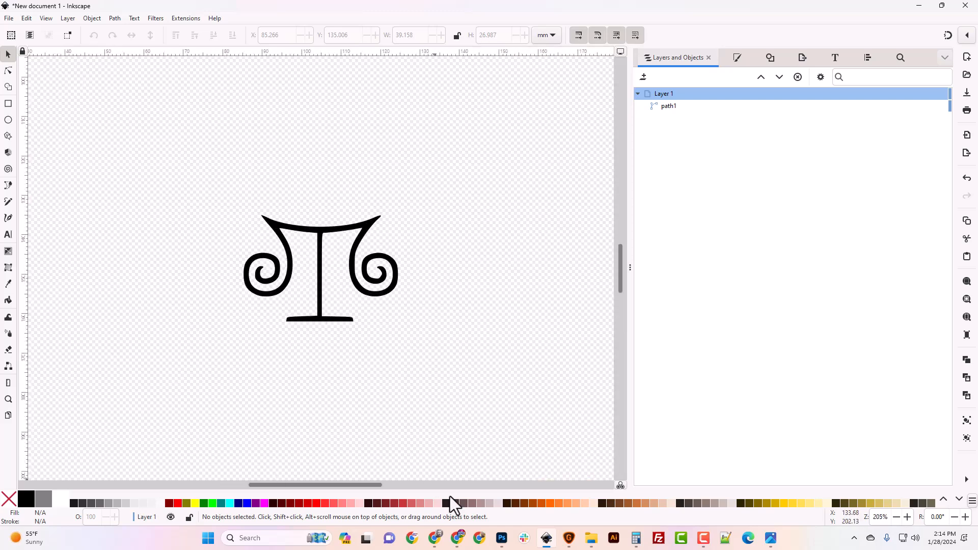
Step: Switch to Photoshop and hide the effects on Layer 1, viewing the red scales at 500%
{"action": "left_click", "coordinate": [502, 538]}
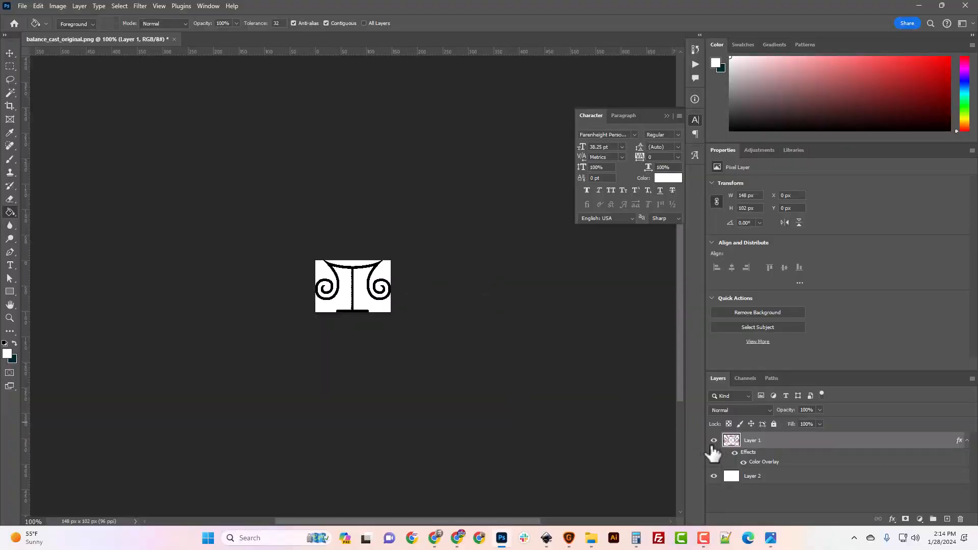
{"action": "left_click", "coordinate": [736, 453]}
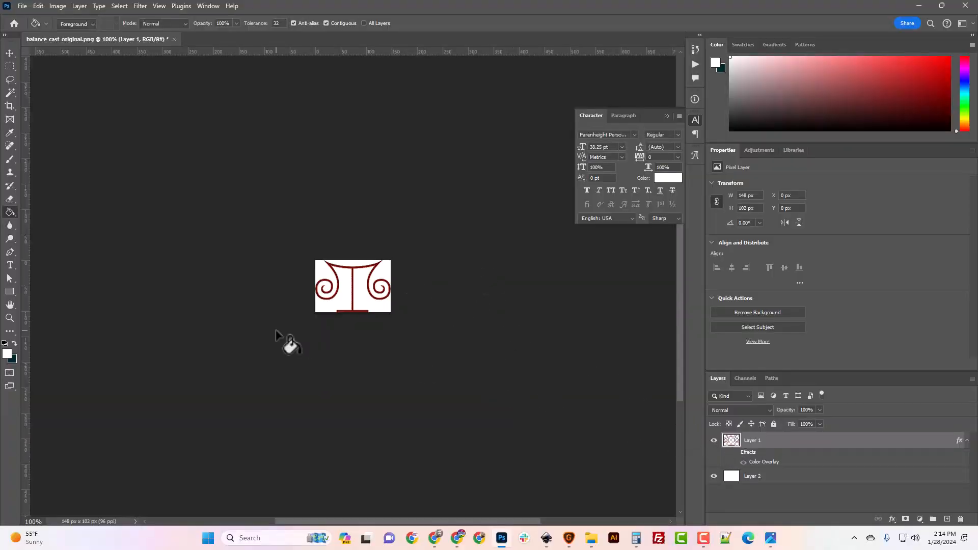
{"action": "key", "text": "ctrl+plus"}
{"action": "key", "text": "ctrl+plus"}
{"action": "key", "text": "ctrl+plus"}
{"action": "key", "text": "ctrl+plus"}
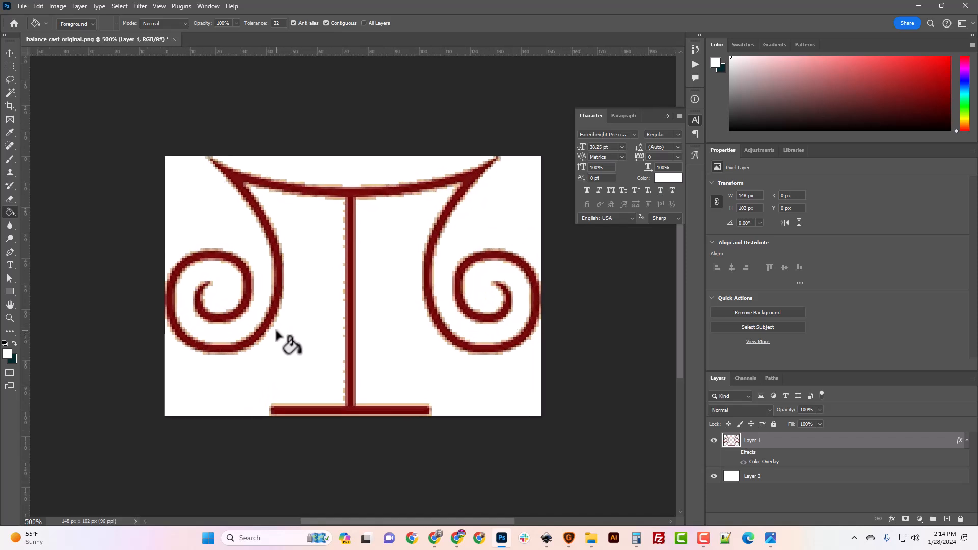
{"action": "left_click", "coordinate": [7, 354]}
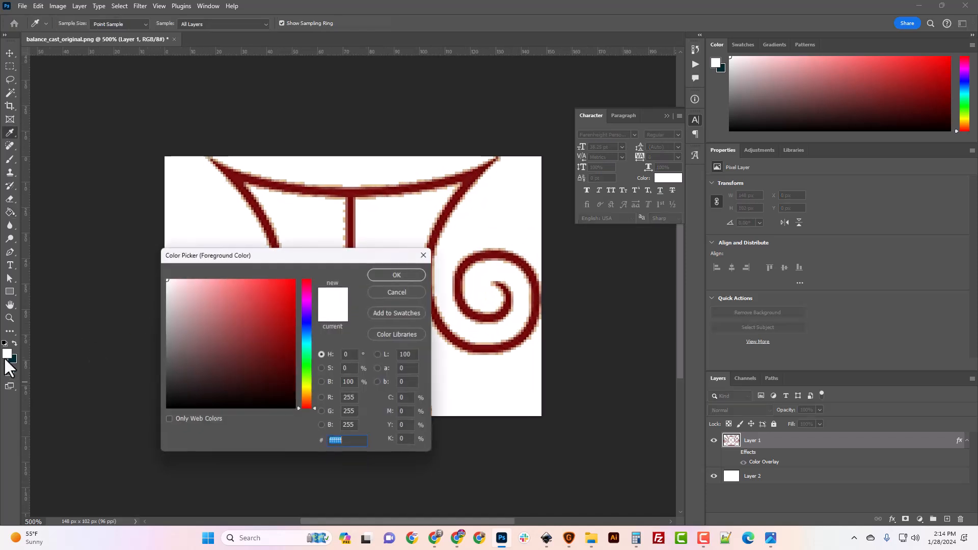
{"action": "left_click", "coordinate": [238, 177]}
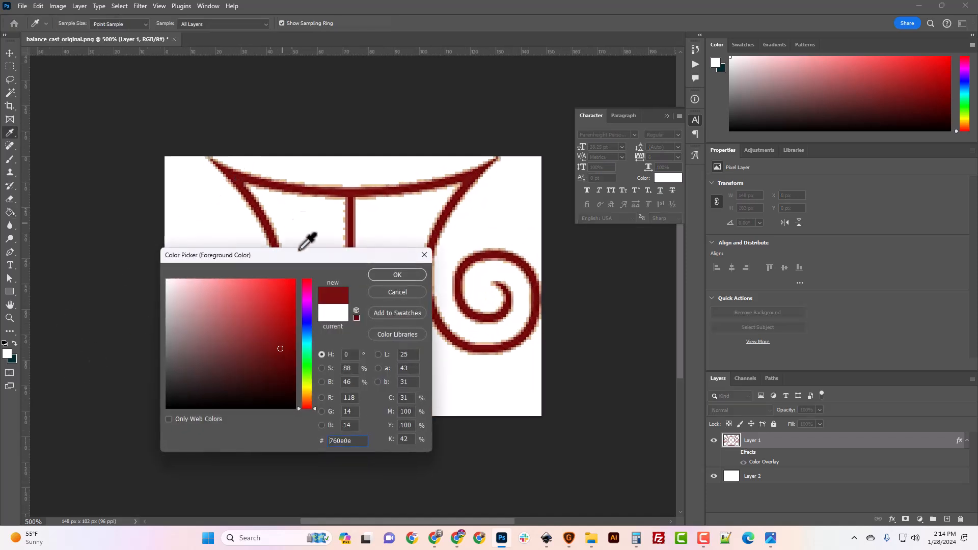
{"action": "left_click_drag", "start_coordinate": [351, 442], "coordinate": [324, 441]}
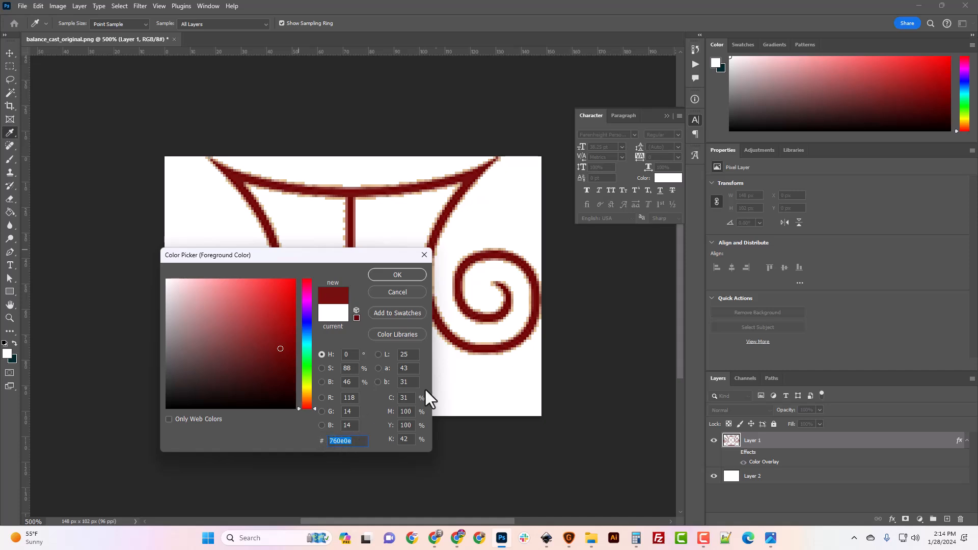
{"action": "left_click", "coordinate": [398, 291]}
{"action": "key", "text": "g"}
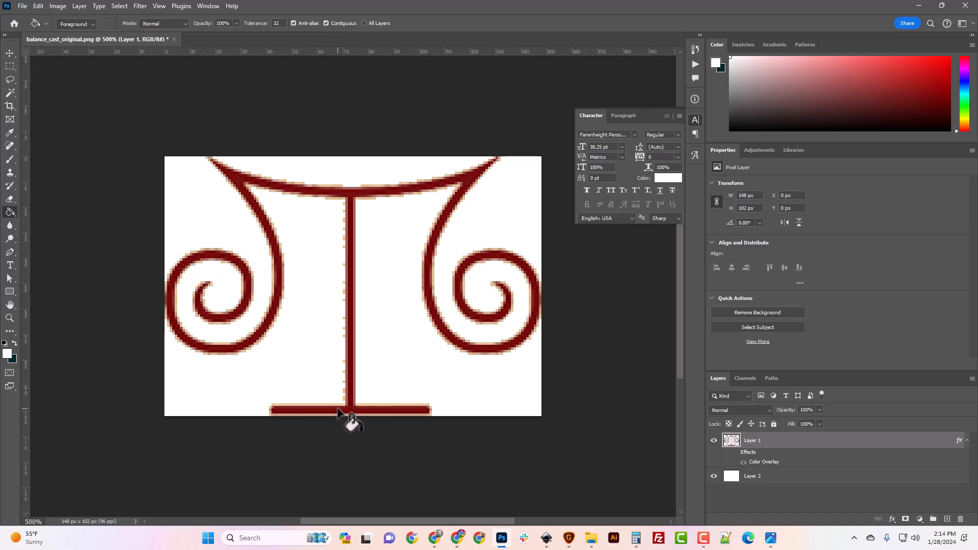
Step: Sample the dark red of the scales' central post and copy its hex code 6f0303, leaving the foreground color white
{"action": "left_click", "coordinate": [12, 353]}
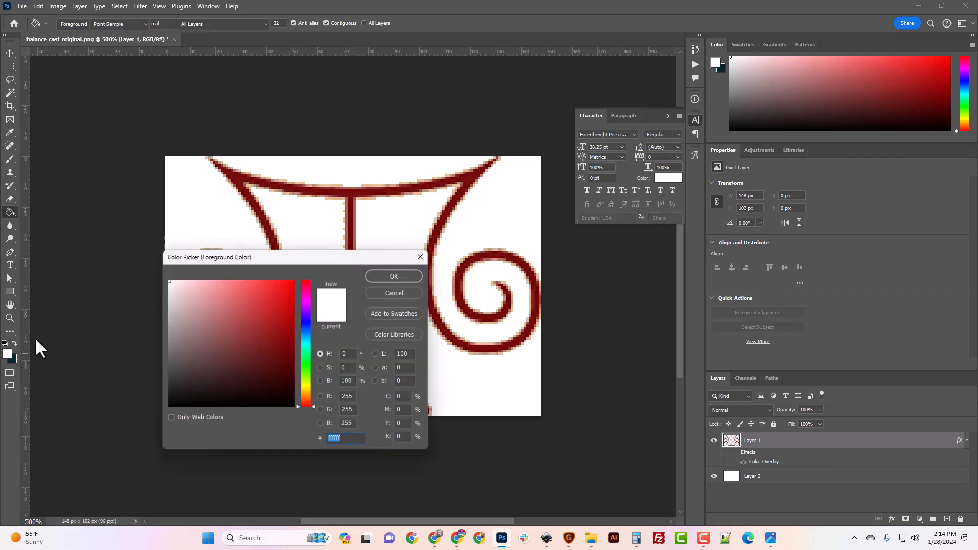
{"action": "left_click", "coordinate": [351, 221]}
{"action": "left_click_drag", "start_coordinate": [357, 441], "coordinate": [303, 443]}
{"action": "key", "text": "ctrl+c"}
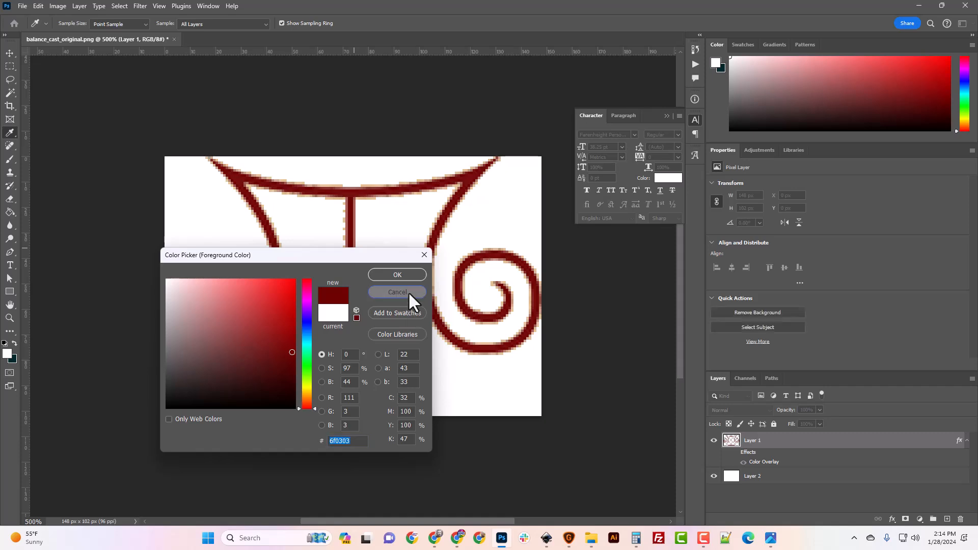
{"action": "left_click", "coordinate": [408, 291]}
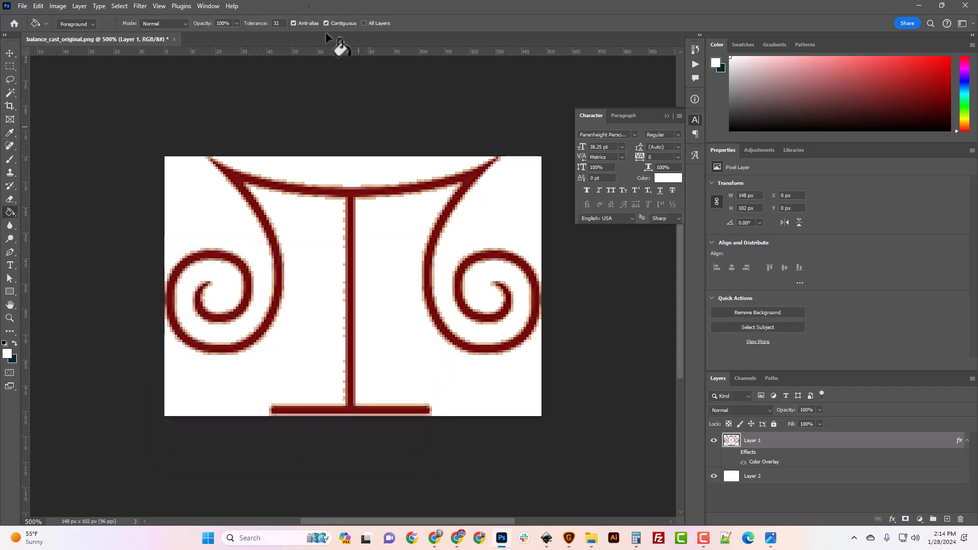
Step: Switch to Inkscape and set the traced scales path's fill to the copied color 6f0303
{"action": "left_click", "coordinate": [919, 5]}
{"action": "left_click", "coordinate": [357, 270]}
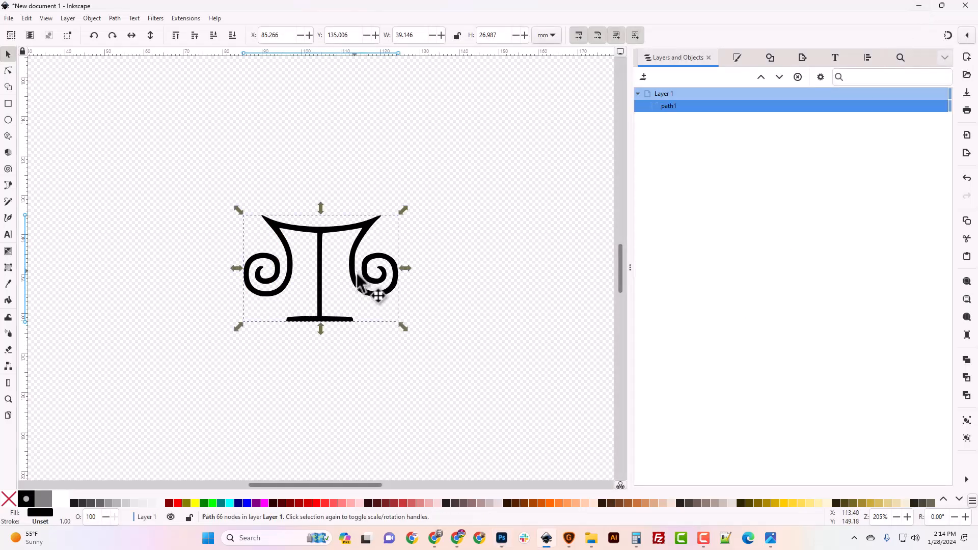
{"action": "left_click", "coordinate": [737, 59]}
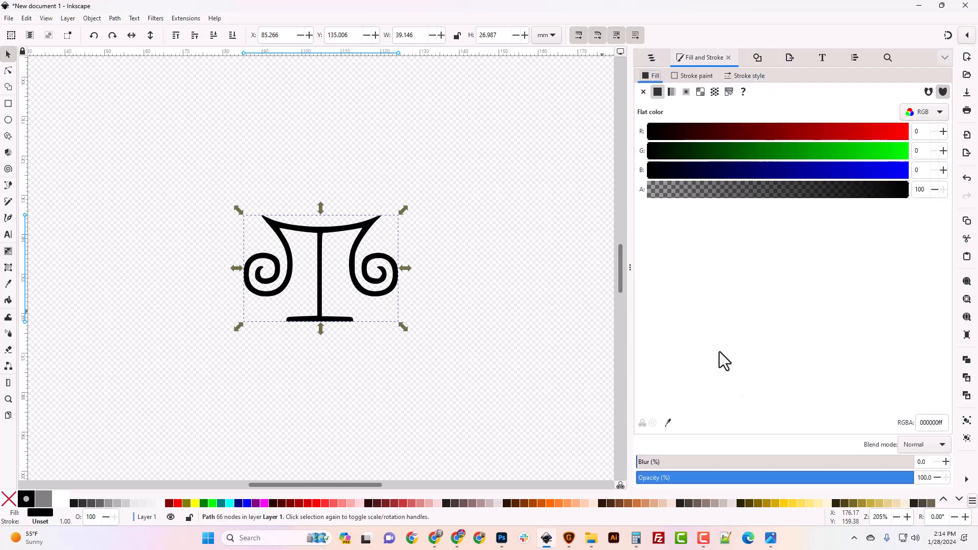
{"action": "left_click", "coordinate": [938, 423]}
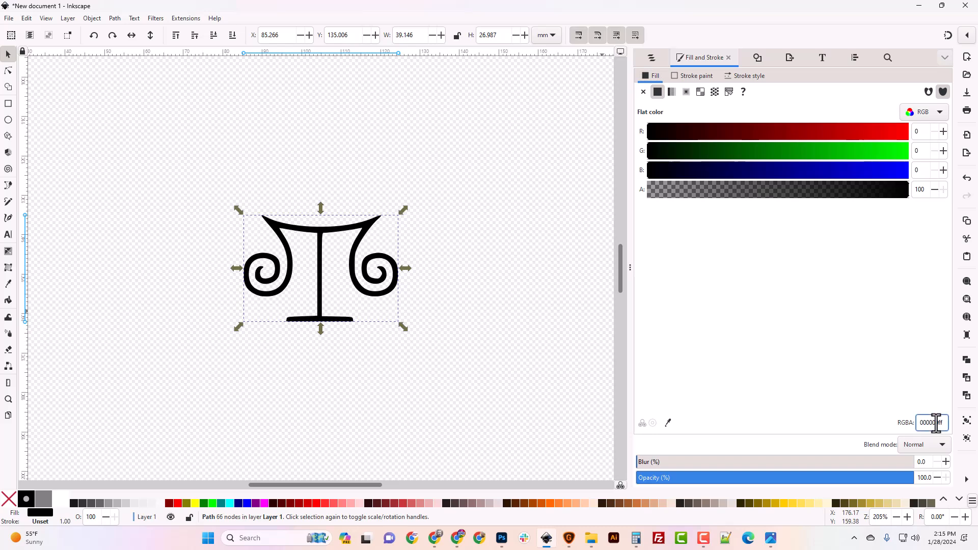
{"action": "left_click_drag", "start_coordinate": [938, 423], "coordinate": [911, 423]}
{"action": "key", "text": "ctrl+v"}
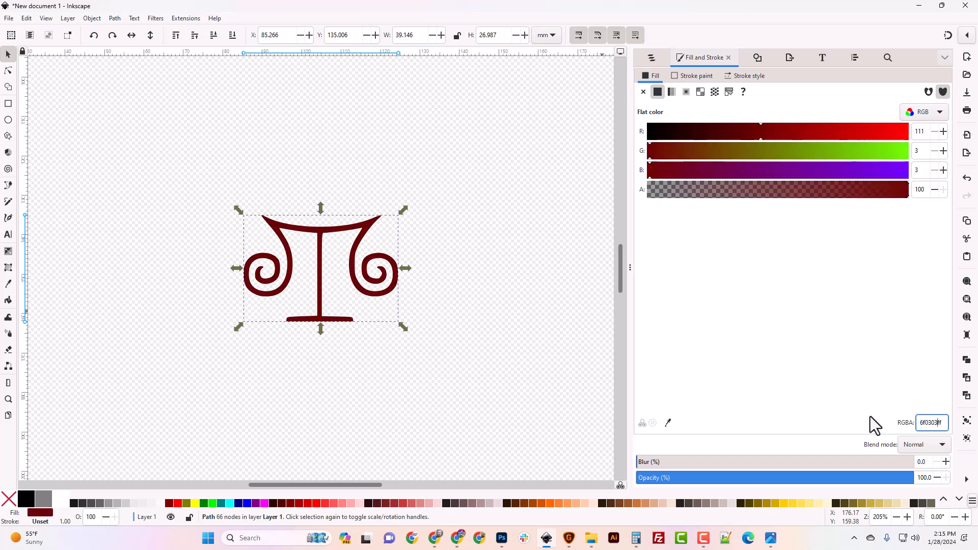
{"action": "left_click", "coordinate": [454, 295]}
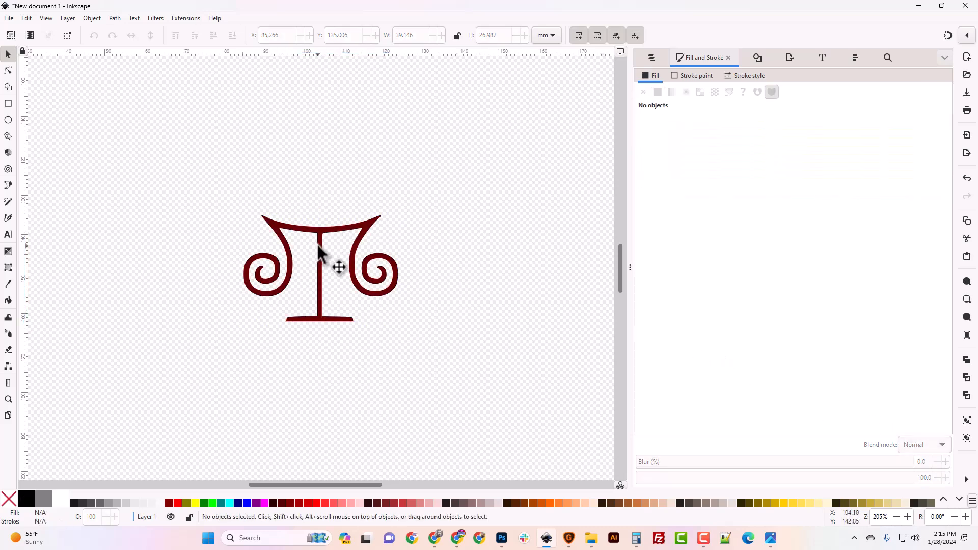
Step: Select the dark red scales path and switch its measurement units to px
{"action": "key", "text": "minus"}
{"action": "key", "text": "minus"}
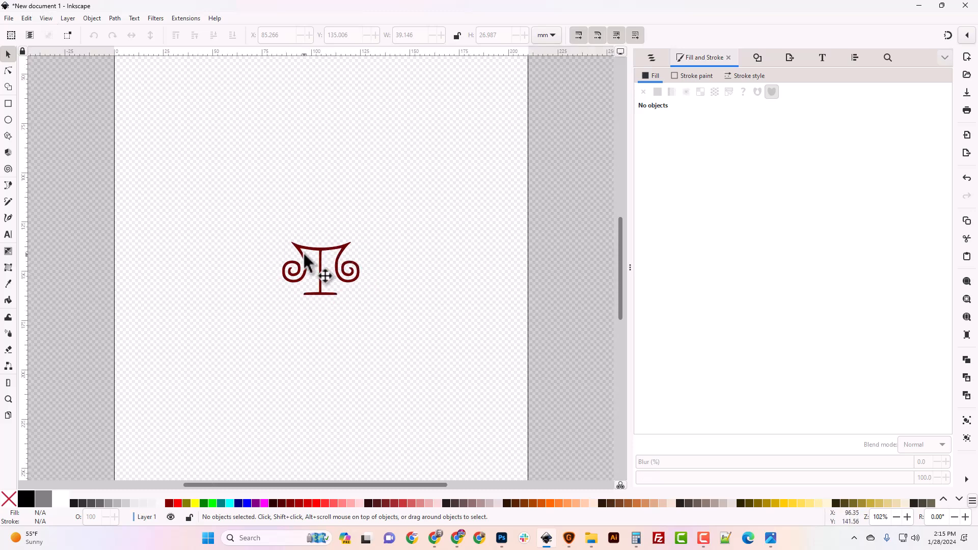
{"action": "left_click", "coordinate": [322, 258]}
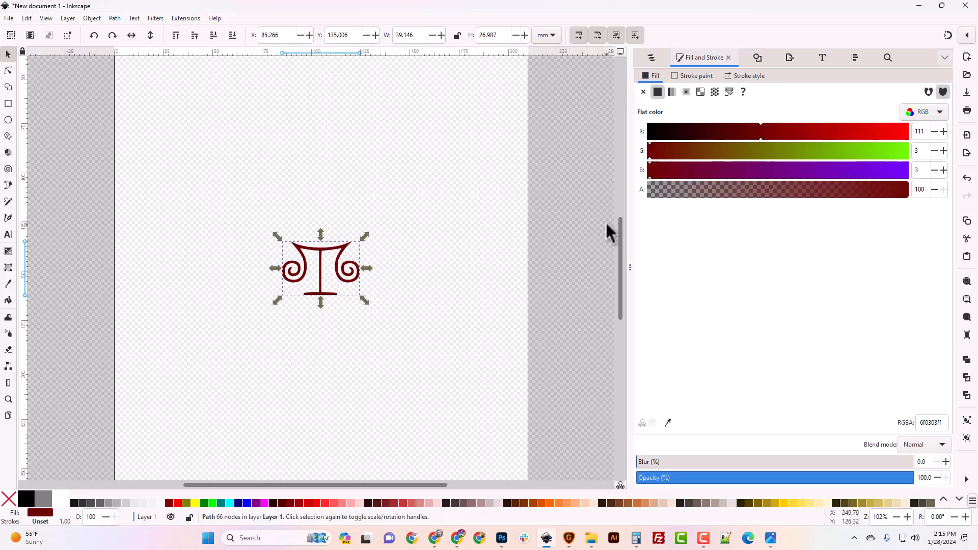
{"action": "left_click", "coordinate": [545, 41]}
{"action": "left_click", "coordinate": [545, 54]}
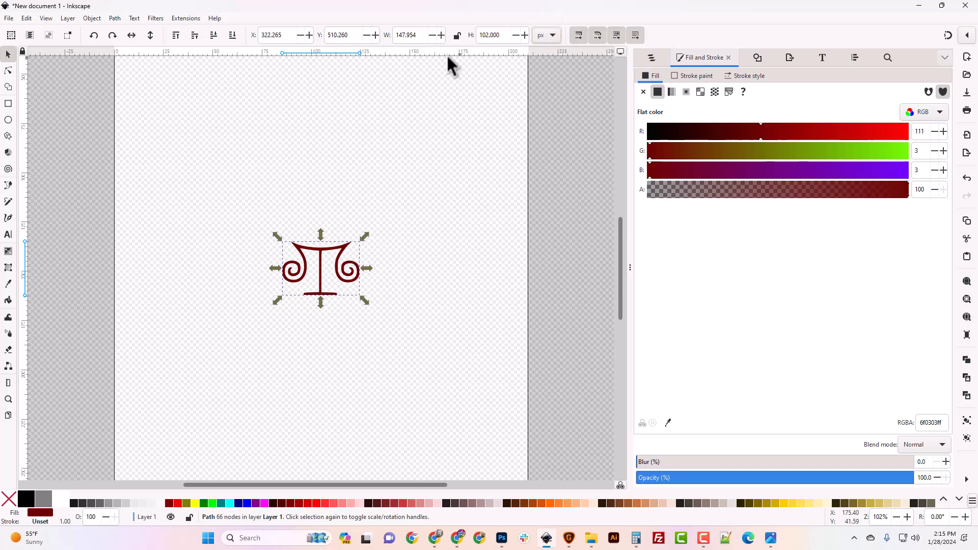
Step: Lock the scales path's width-to-height ratio and set its width to 2130 px
{"action": "triple_click", "coordinate": [415, 36]}
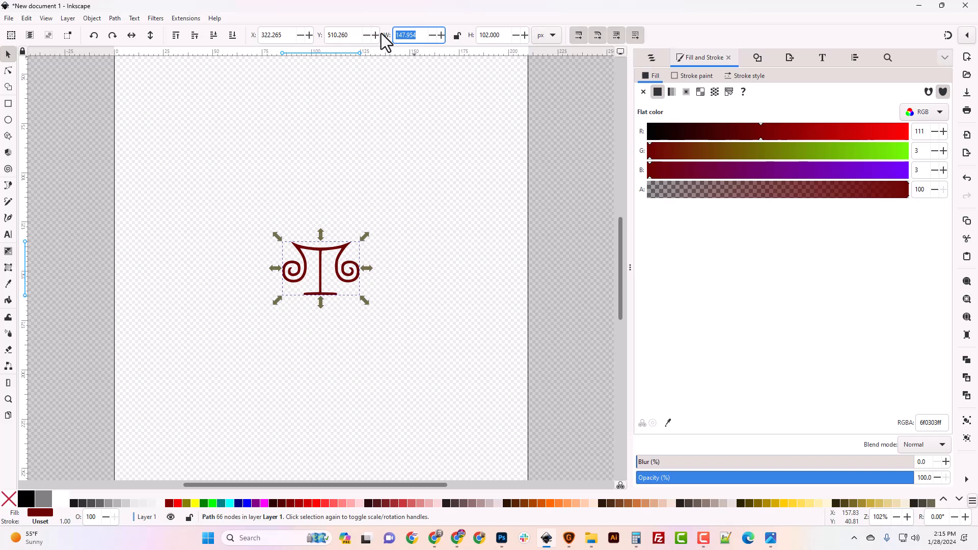
{"action": "left_click", "coordinate": [456, 37]}
{"action": "left_click", "coordinate": [419, 36]}
{"action": "key", "text": "ctrl+a"}
{"action": "type", "text": "2"}
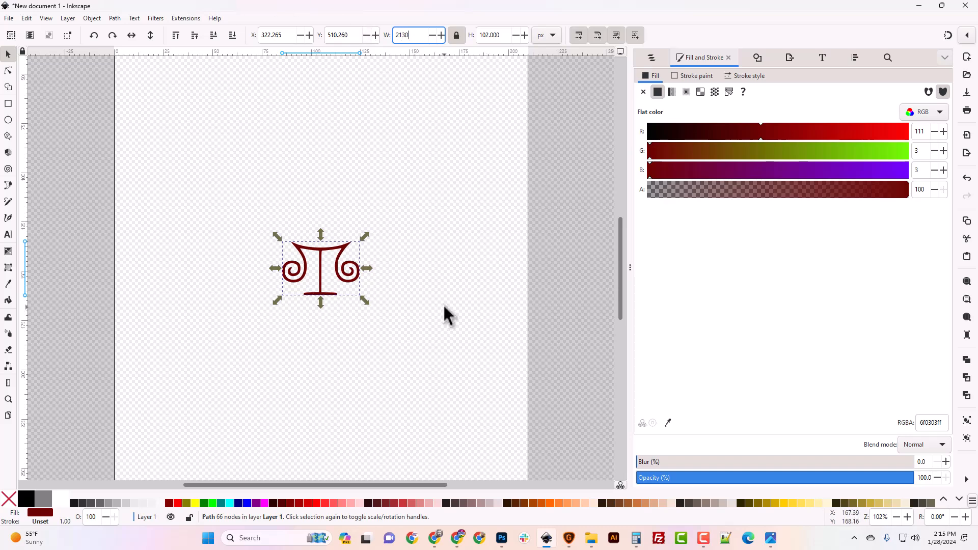
{"action": "key", "text": "Return"}
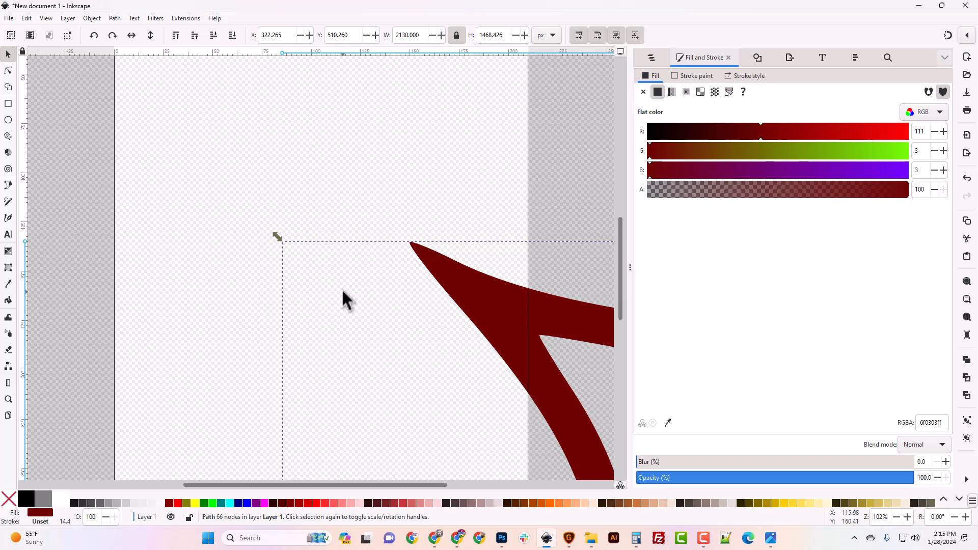
Step: Resize the page to fit the enlarged scales path exactly, leaving nothing selected
{"action": "left_click", "coordinate": [343, 292]}
{"action": "scroll", "coordinate": [341, 288], "scroll_direction": "down", "scroll_amount": 4}
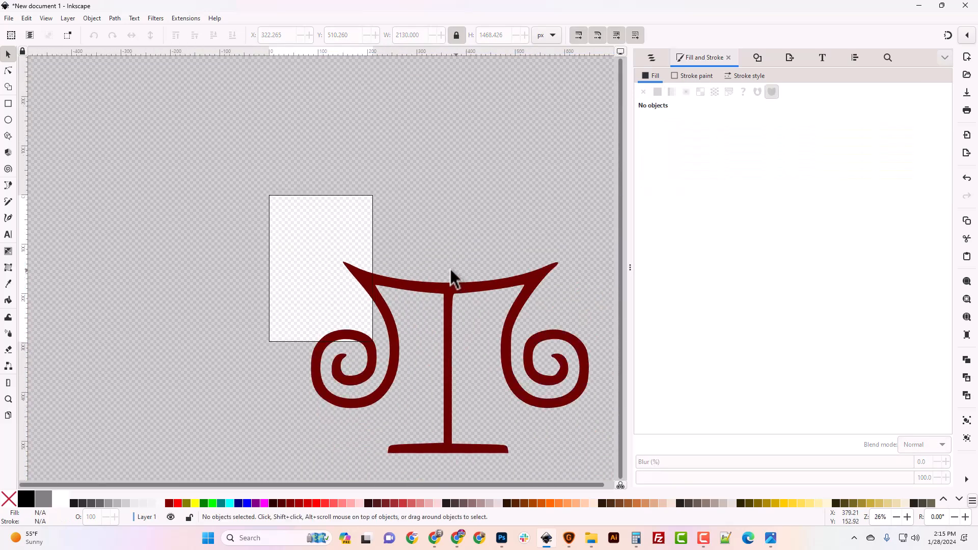
{"action": "left_click_drag", "start_coordinate": [431, 485], "coordinate": [485, 488]}
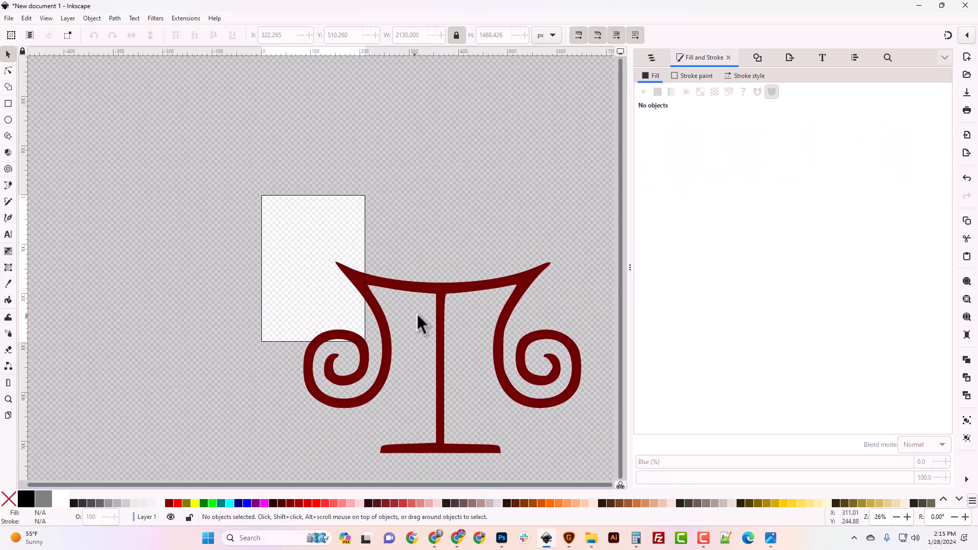
{"action": "left_click", "coordinate": [449, 301]}
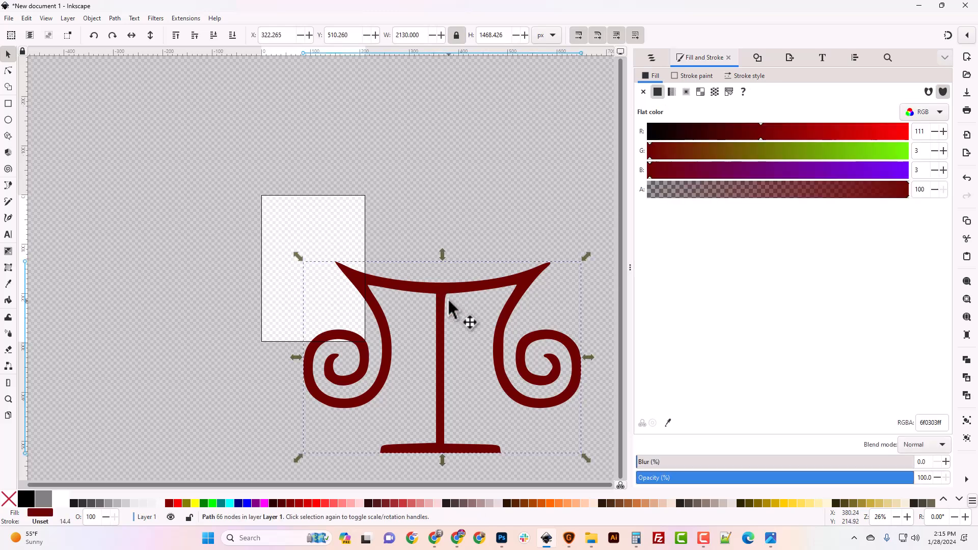
{"action": "key", "text": "shift+ctrl+r"}
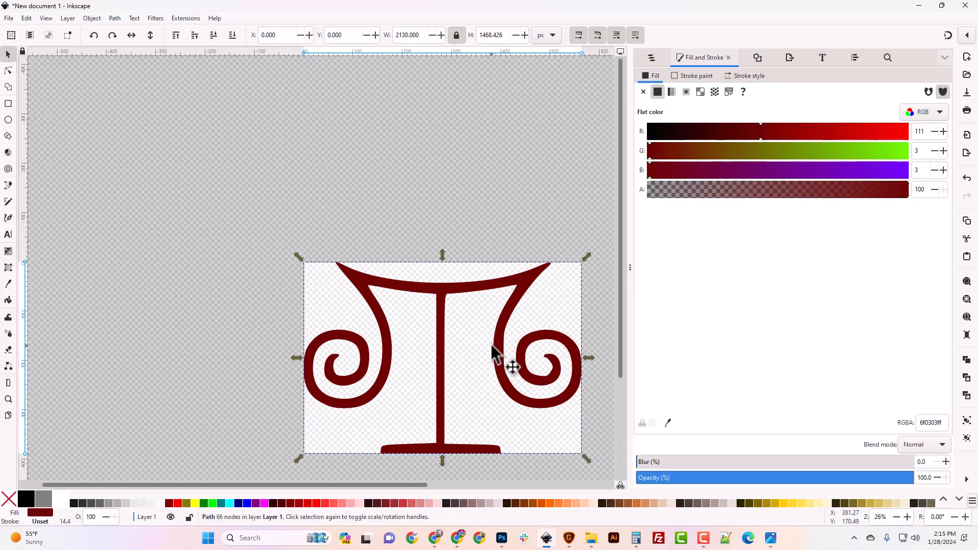
{"action": "left_click_drag", "start_coordinate": [415, 484], "coordinate": [494, 495]}
{"action": "scroll", "coordinate": [503, 329], "scroll_direction": "down", "scroll_amount": 10}
{"action": "scroll", "coordinate": [453, 289], "scroll_direction": "up", "scroll_amount": 6}
{"action": "left_click", "coordinate": [558, 280]}
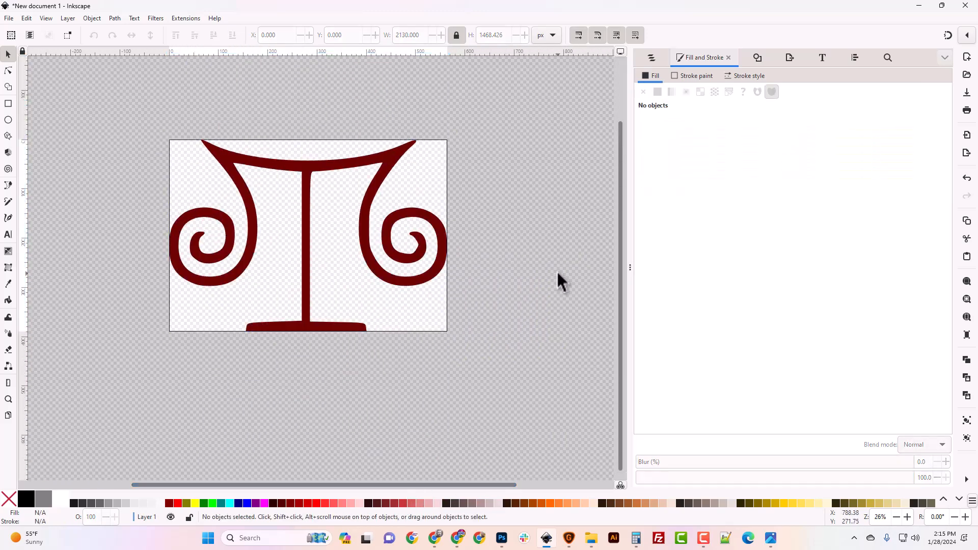
Step: Start a page export, choosing the Image_Fixes folder as destination and Portable Network Graphic (*.png) as the file type
{"action": "left_click", "coordinate": [793, 57]}
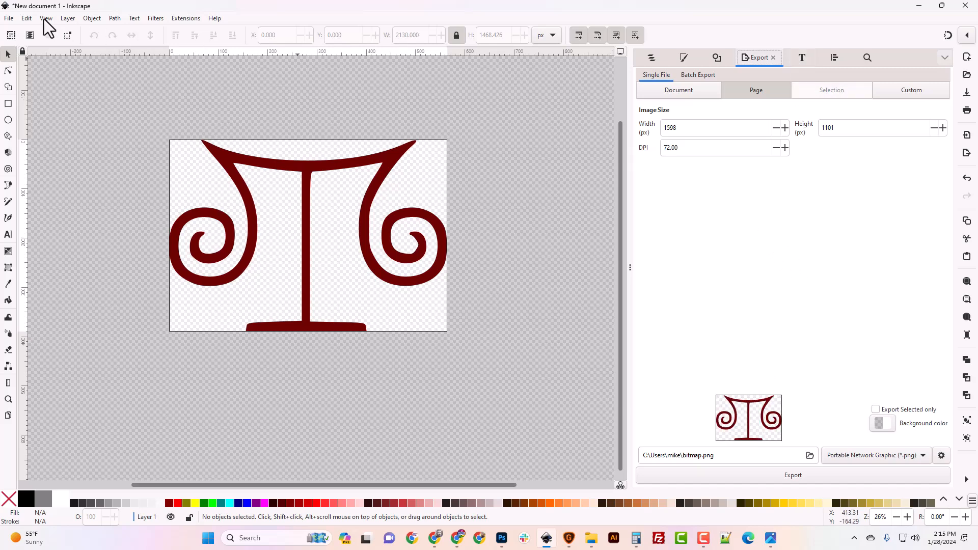
{"action": "left_click", "coordinate": [9, 19]}
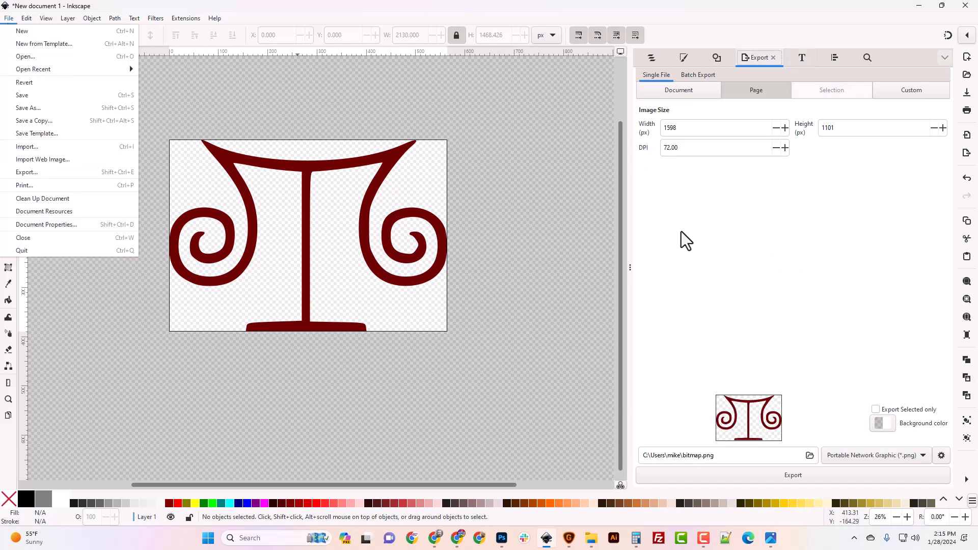
{"action": "left_click", "coordinate": [722, 248]}
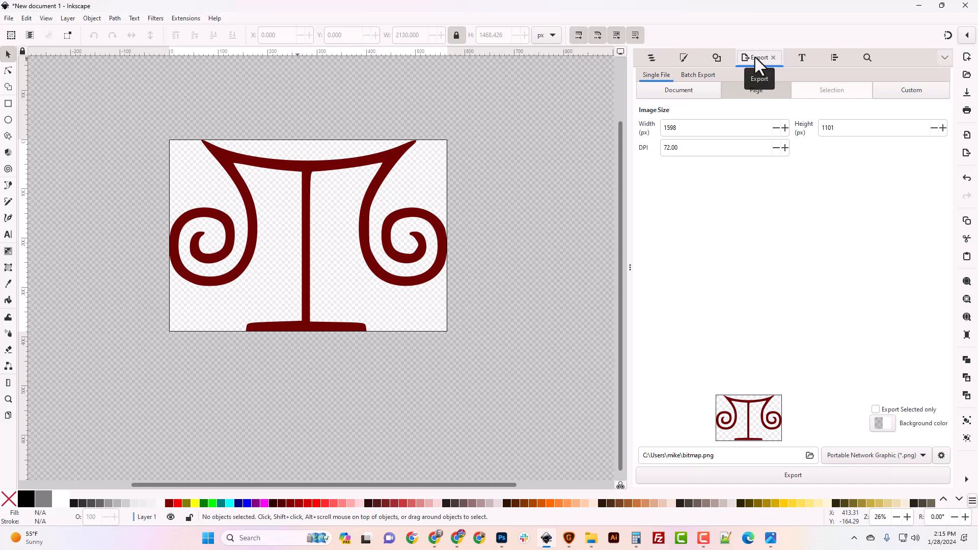
{"action": "left_click", "coordinate": [810, 455]}
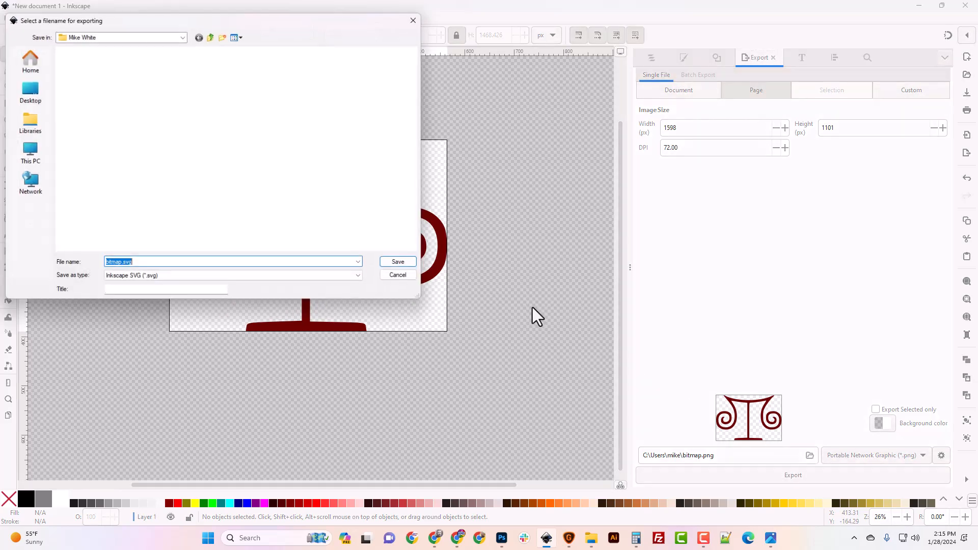
{"action": "left_click", "coordinate": [29, 74]}
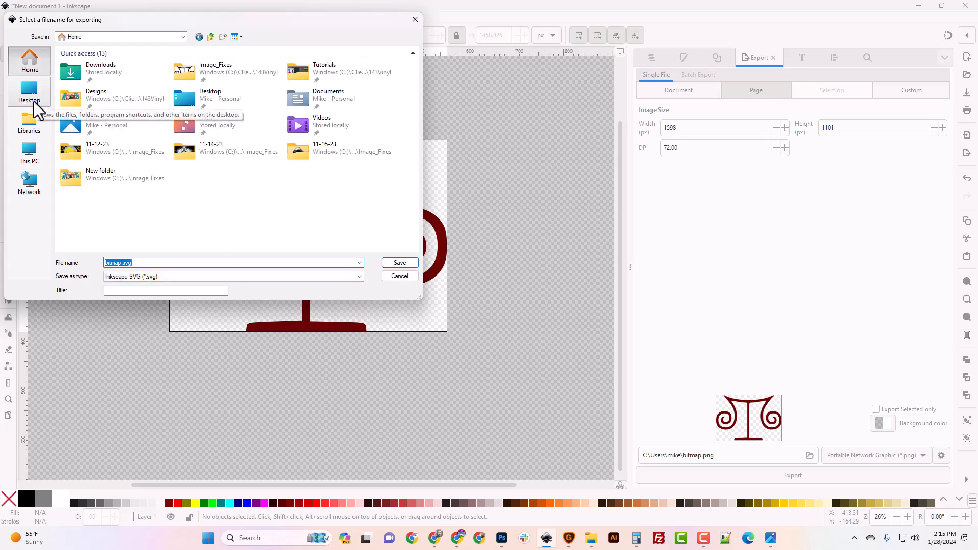
{"action": "double_click", "coordinate": [192, 75]}
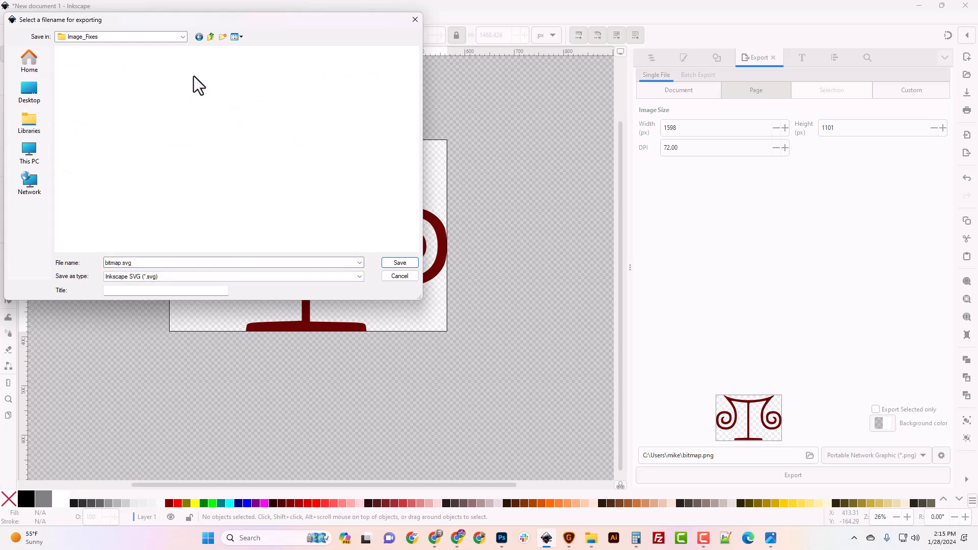
{"action": "left_click", "coordinate": [227, 279]}
{"action": "left_click", "coordinate": [187, 293]}
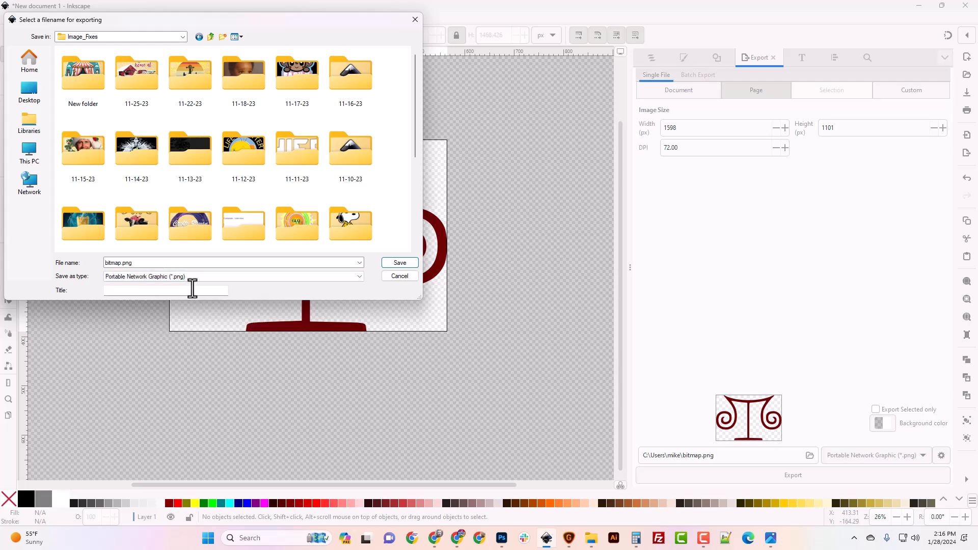
Step: Find the existing original scales image in Image_Fixes and reuse its name, balance_cast_original.png, as the basis for the export file name
{"action": "scroll", "coordinate": [225, 236], "scroll_direction": "down", "scroll_amount": 5}
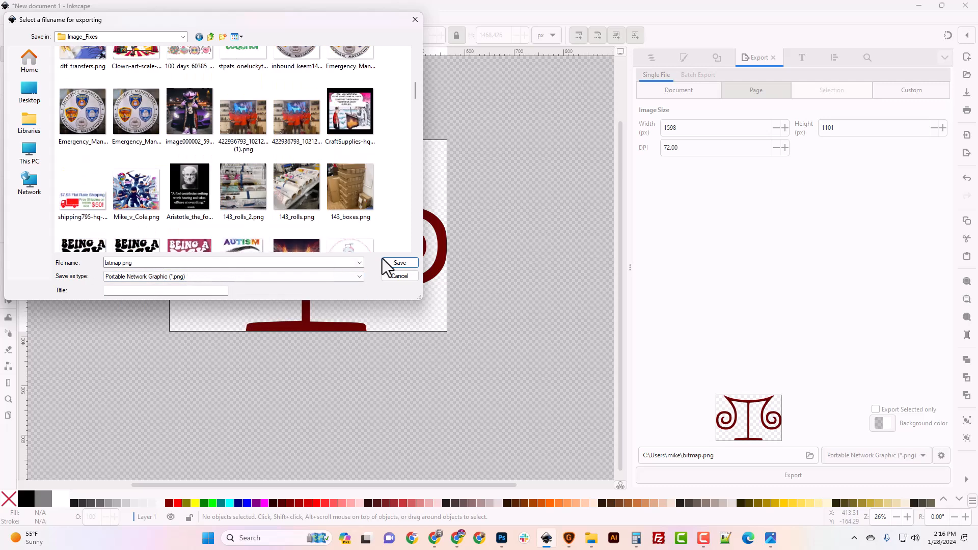
{"action": "left_click", "coordinate": [119, 264]}
{"action": "left_click", "coordinate": [120, 265]}
{"action": "left_click_drag", "start_coordinate": [120, 265], "coordinate": [100, 265]}
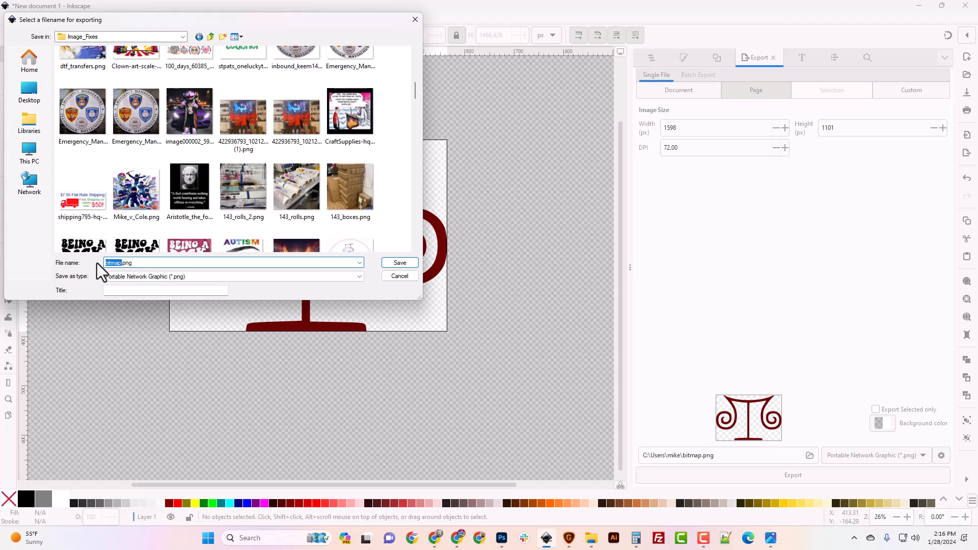
{"action": "scroll", "coordinate": [282, 192], "scroll_direction": "down", "scroll_amount": 10}
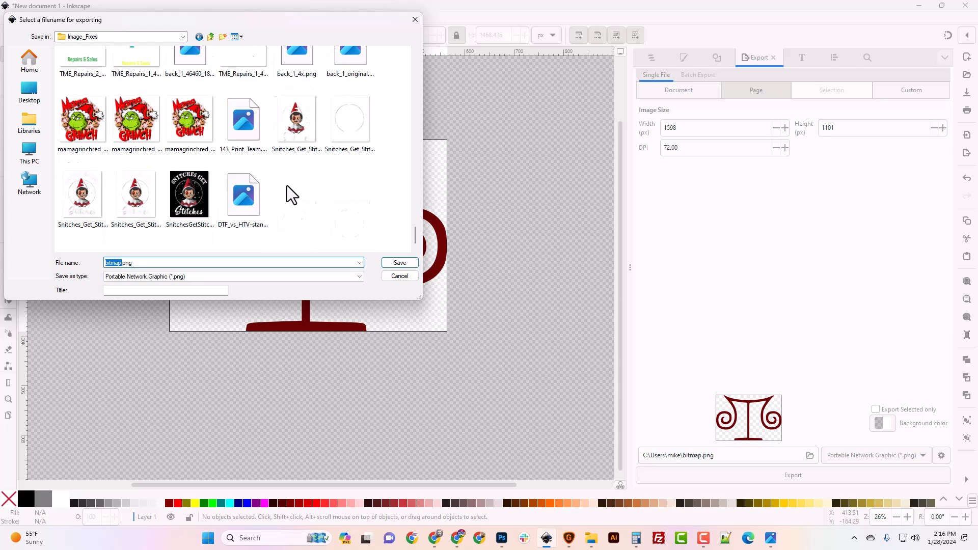
{"action": "scroll", "coordinate": [285, 173], "scroll_direction": "up", "scroll_amount": 10}
{"action": "scroll", "coordinate": [286, 167], "scroll_direction": "down", "scroll_amount": 5}
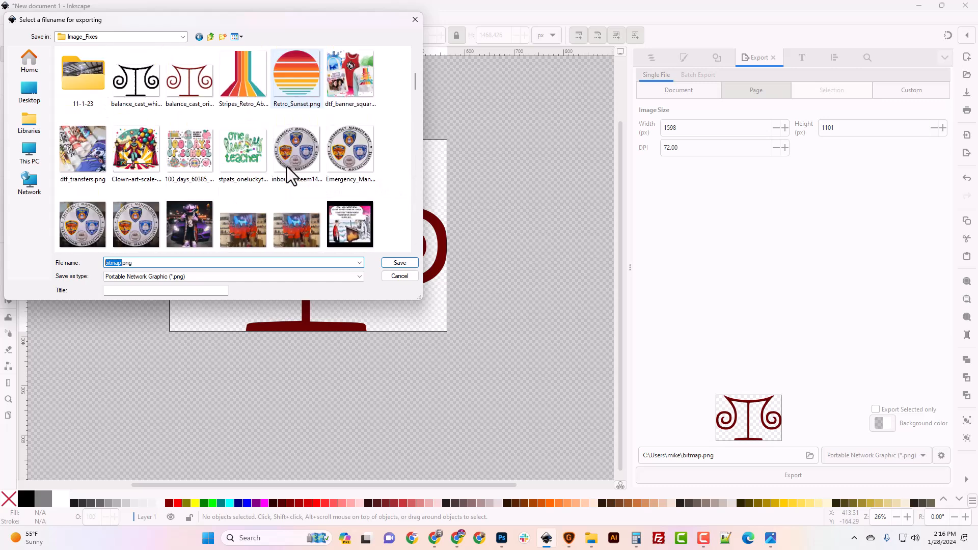
{"action": "left_click", "coordinate": [187, 90]}
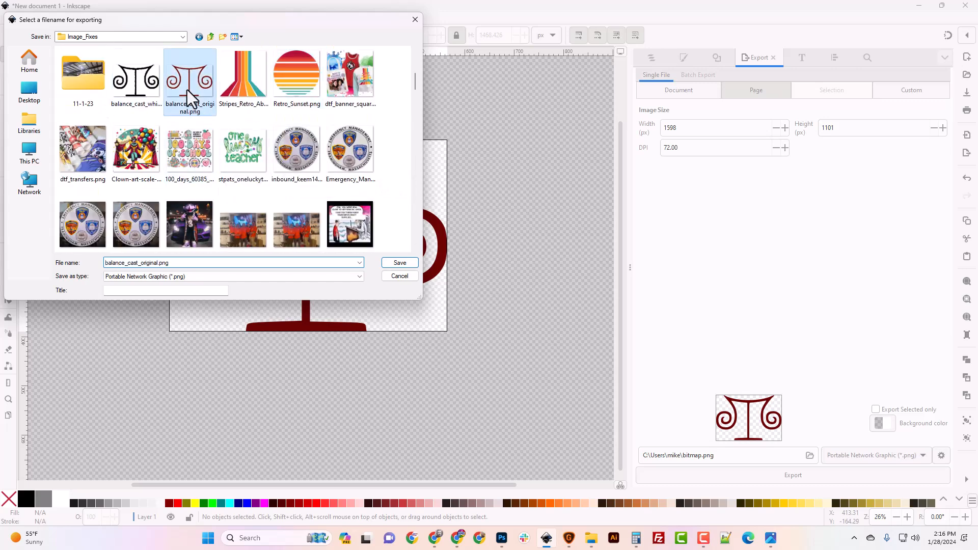
{"action": "double_click", "coordinate": [160, 263]}
{"action": "left_click", "coordinate": [159, 263]}
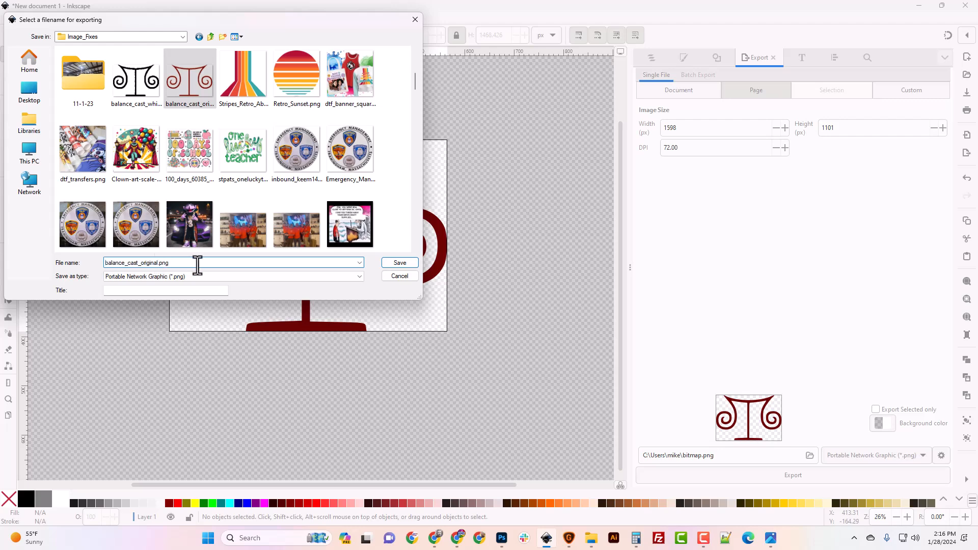